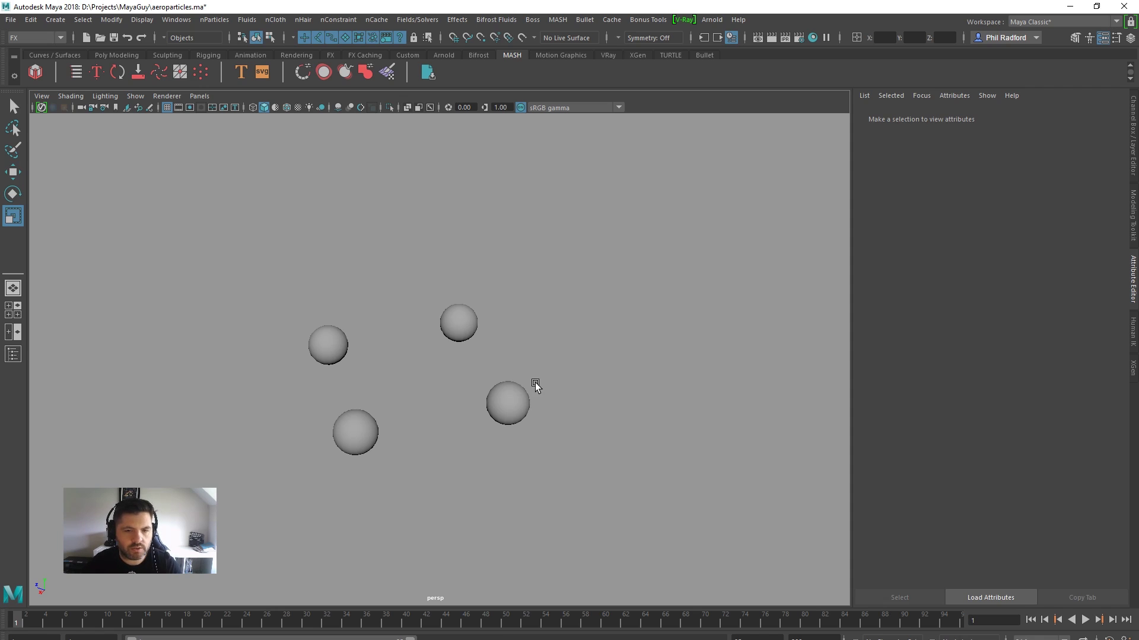
Select the four spheres, play and rewind their revolving animation, and switch to the Move tool
click(515, 398)
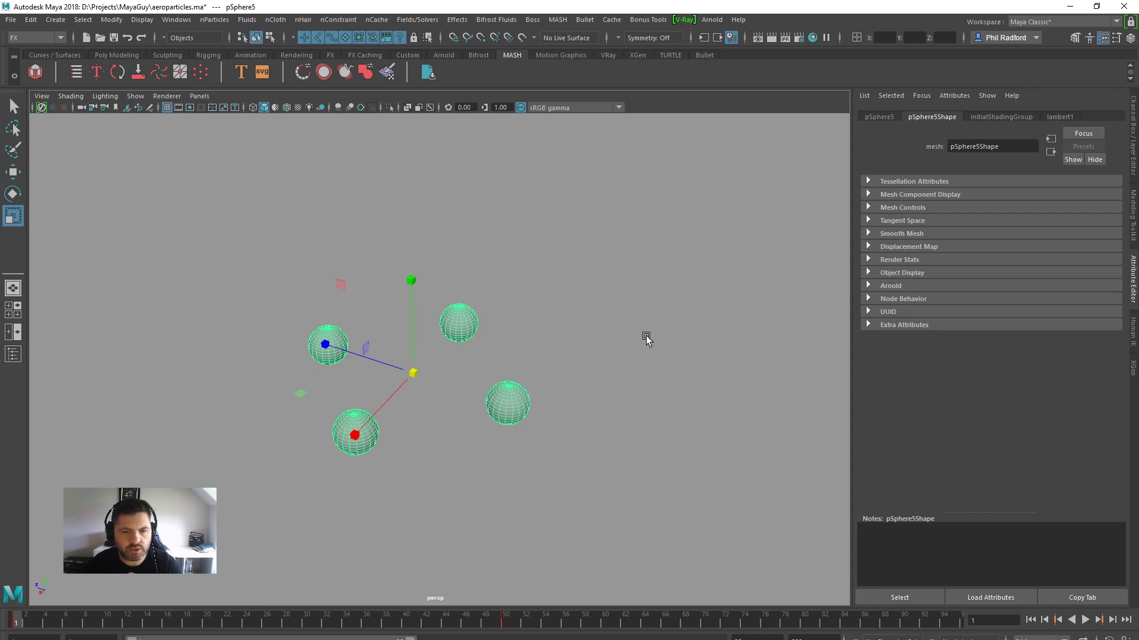
alt+drag(645, 338, 427, 458)
key(alt+v)
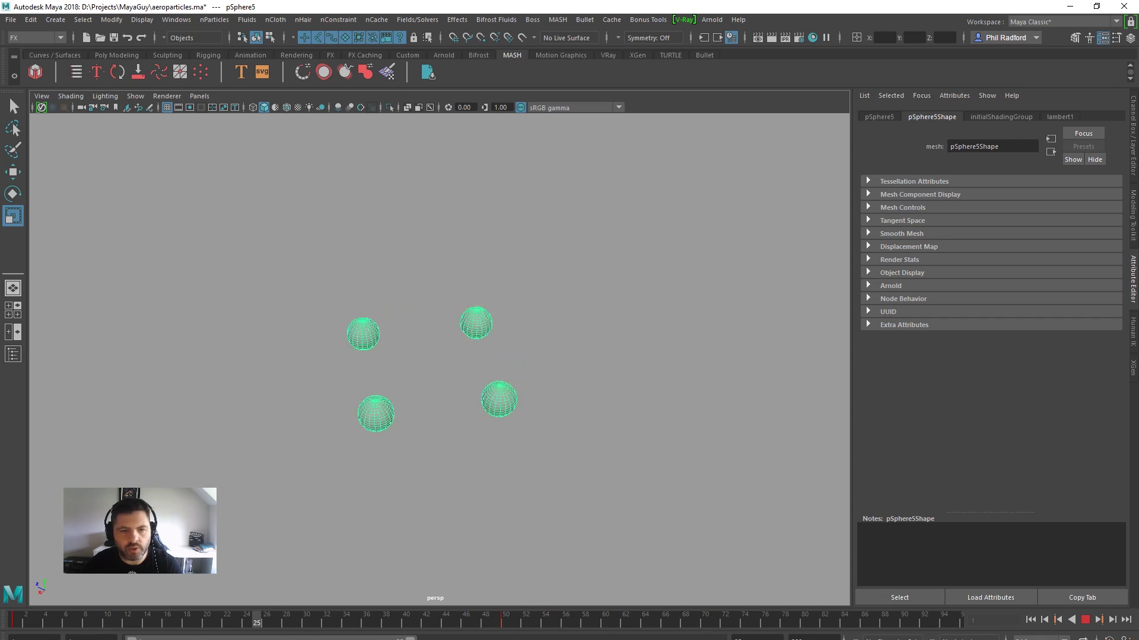
key(alt+shift+v)
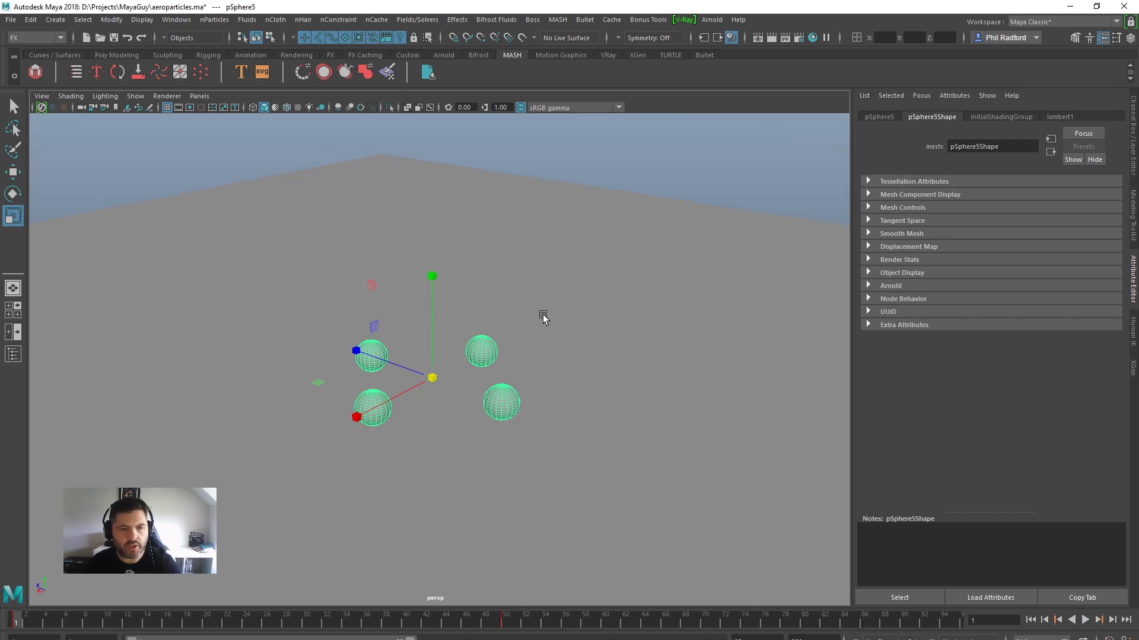
key(w)
mouse_move(547, 341)
alt+mouse_down()
mouse_move(521, 307)
mouse_move(587, 326)
mouse_move(570, 344)
alt+mouse_up()
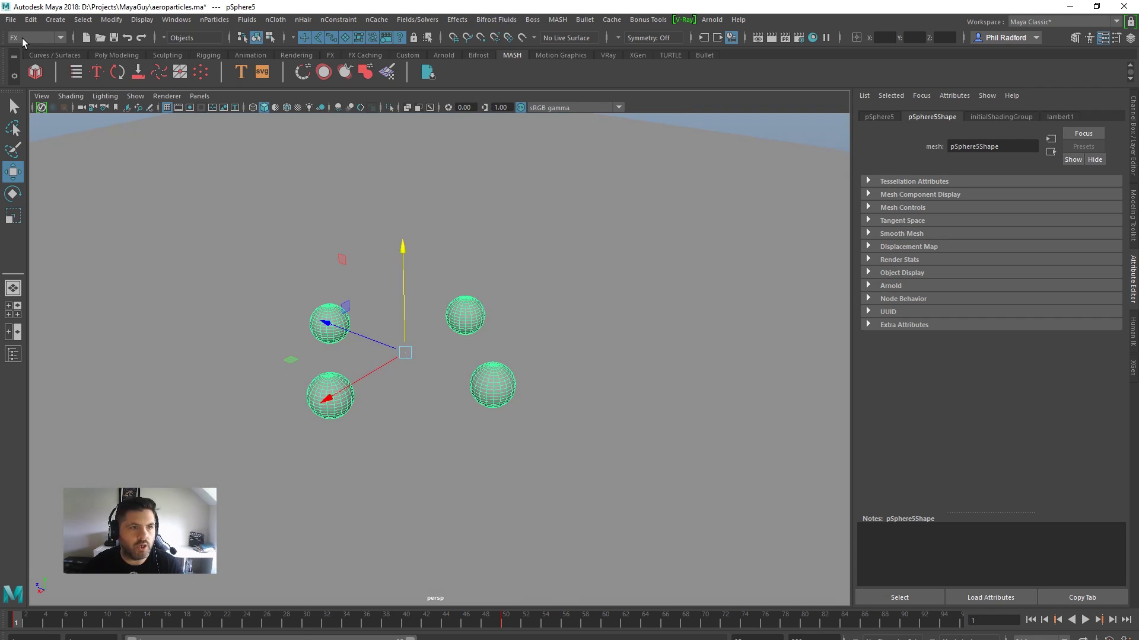
Create a Bifrost Aero simulation from the selected spheres via the Bifrost Fluids menu
click(496, 20)
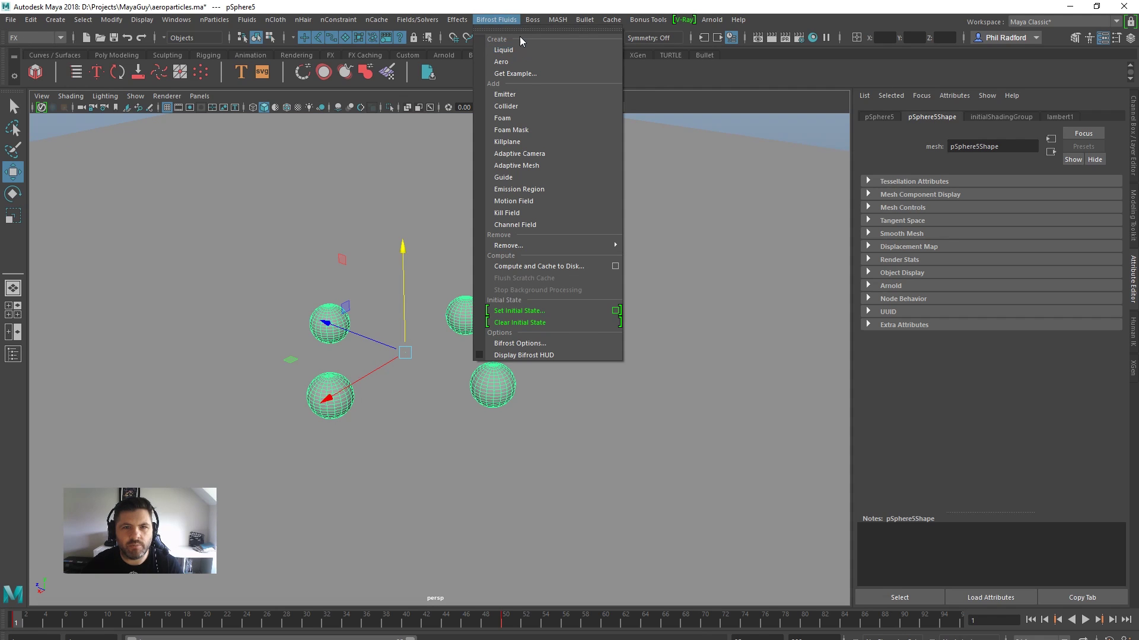
click(510, 29)
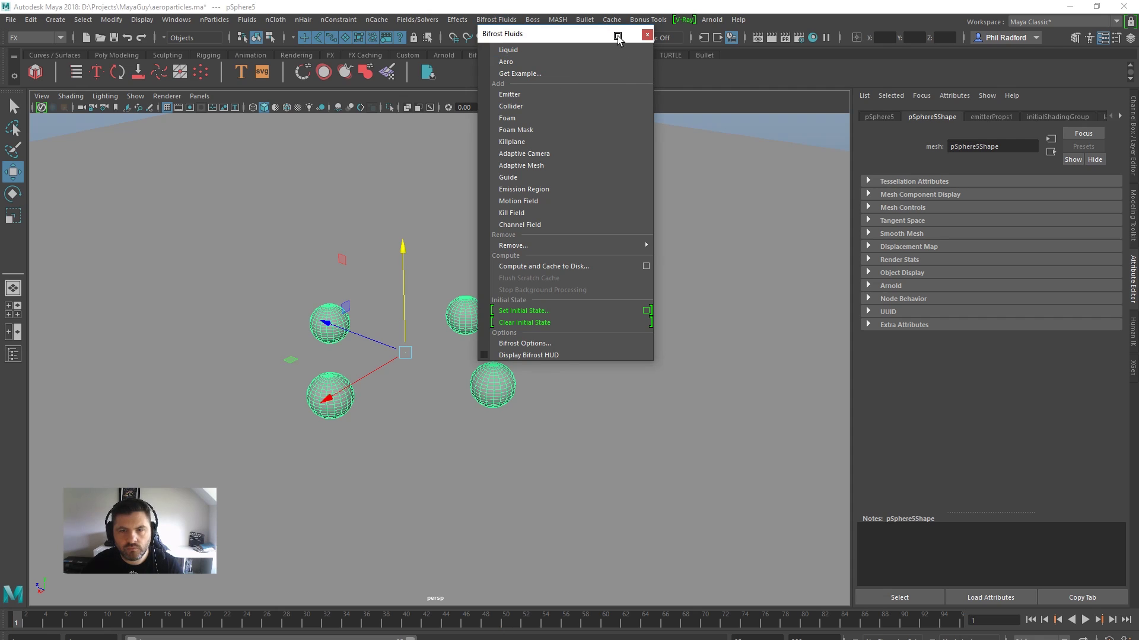
drag(597, 38, 673, 55)
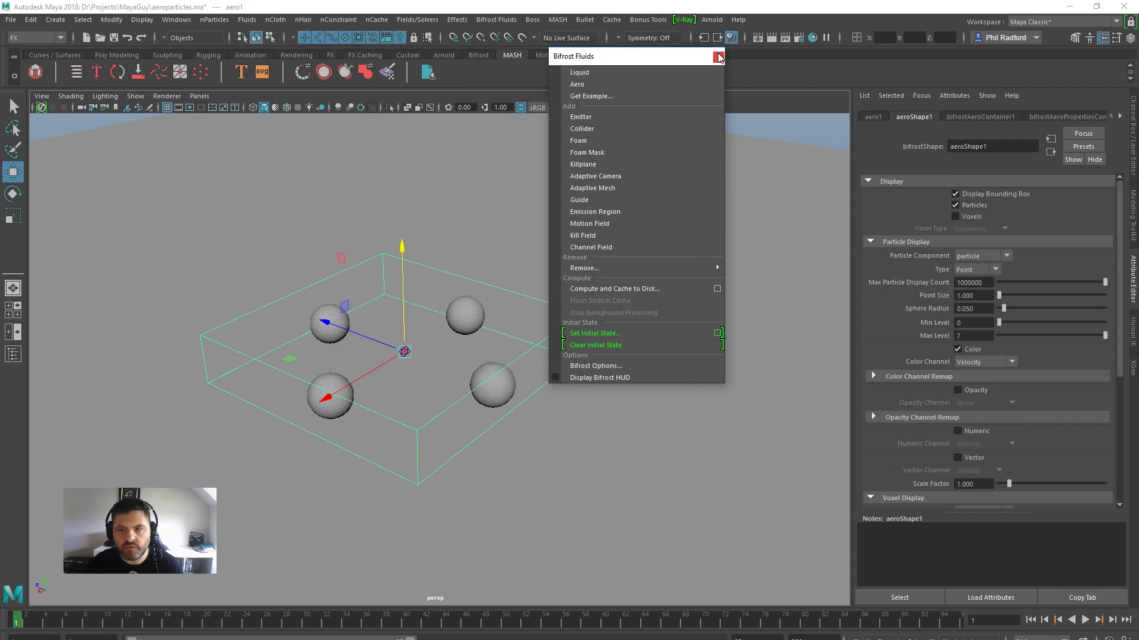
click(722, 52)
alt+drag(556, 343, 588, 356)
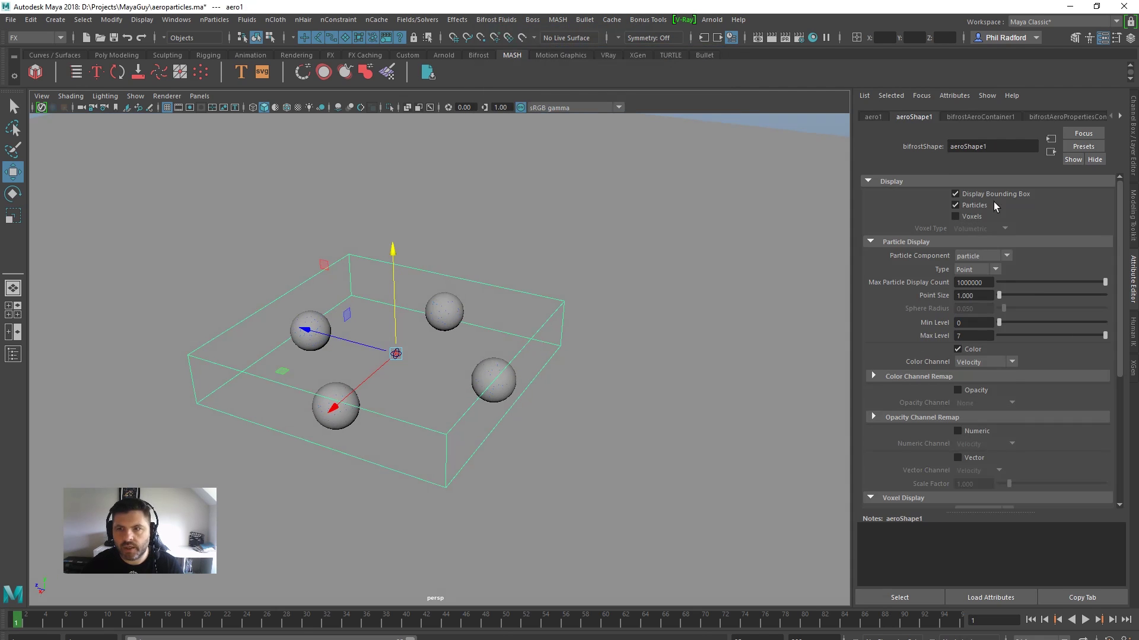
Set Master Voxel Size to 0.250 in the Aero properties container
click(1043, 116)
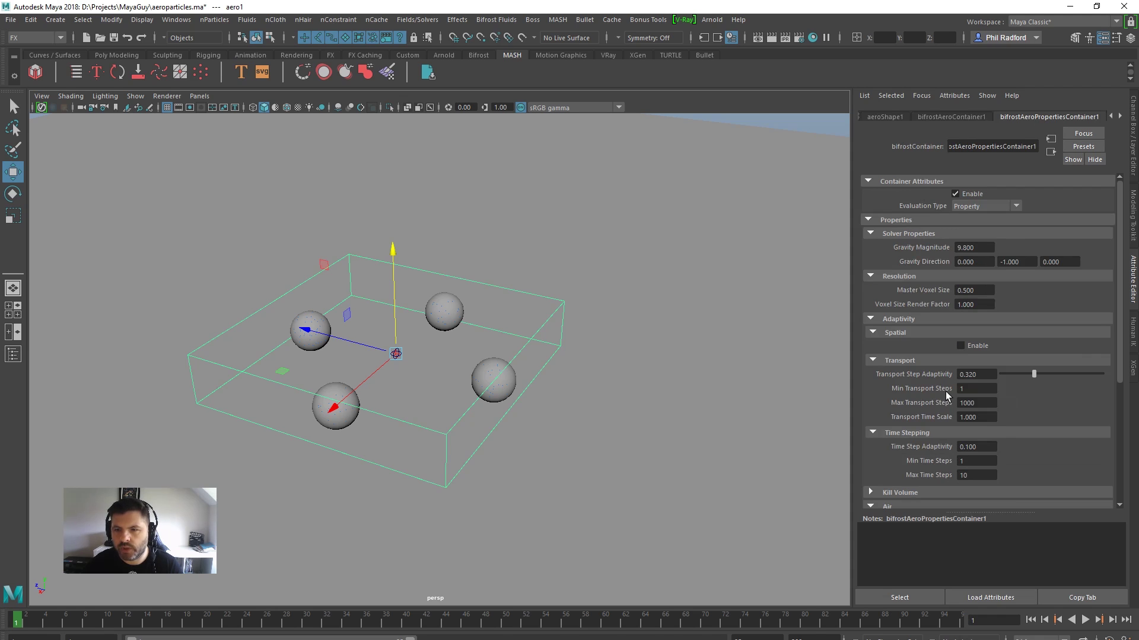
drag(985, 294, 962, 290)
text(250)
key(Return)
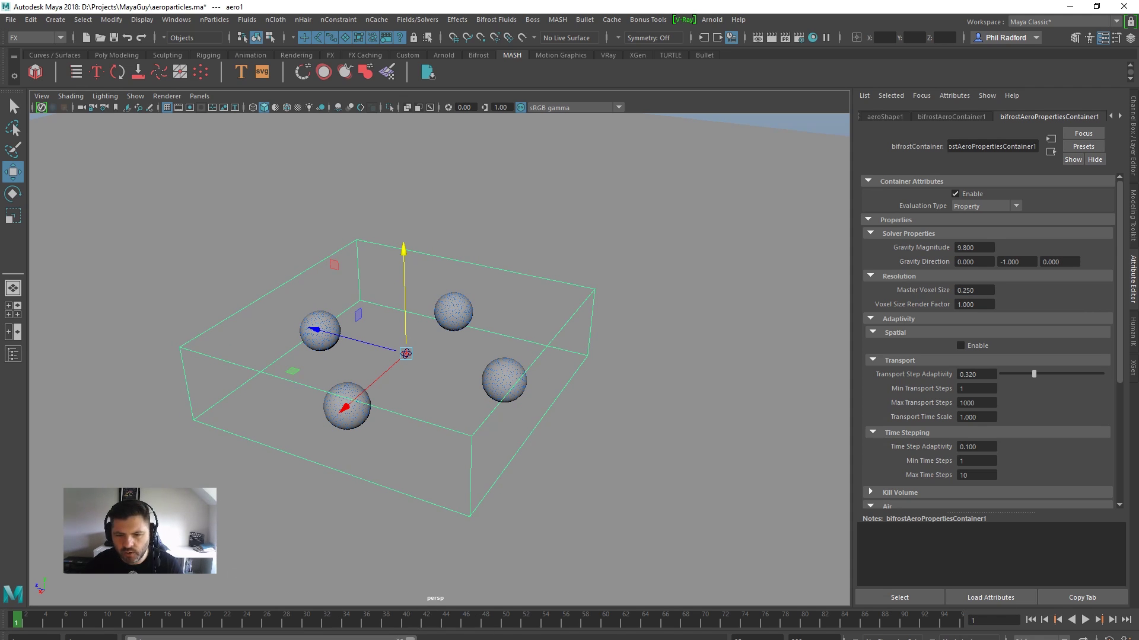
End the playback range at frame 80 and start playing the simulation
click(806, 638)
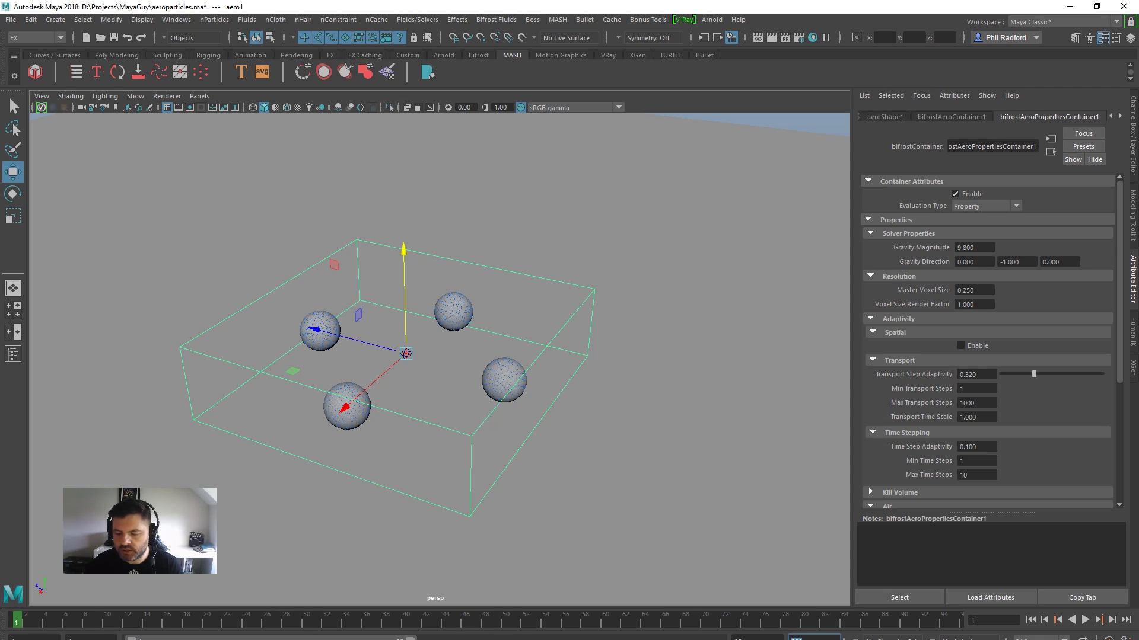
text(80)
key(Return)
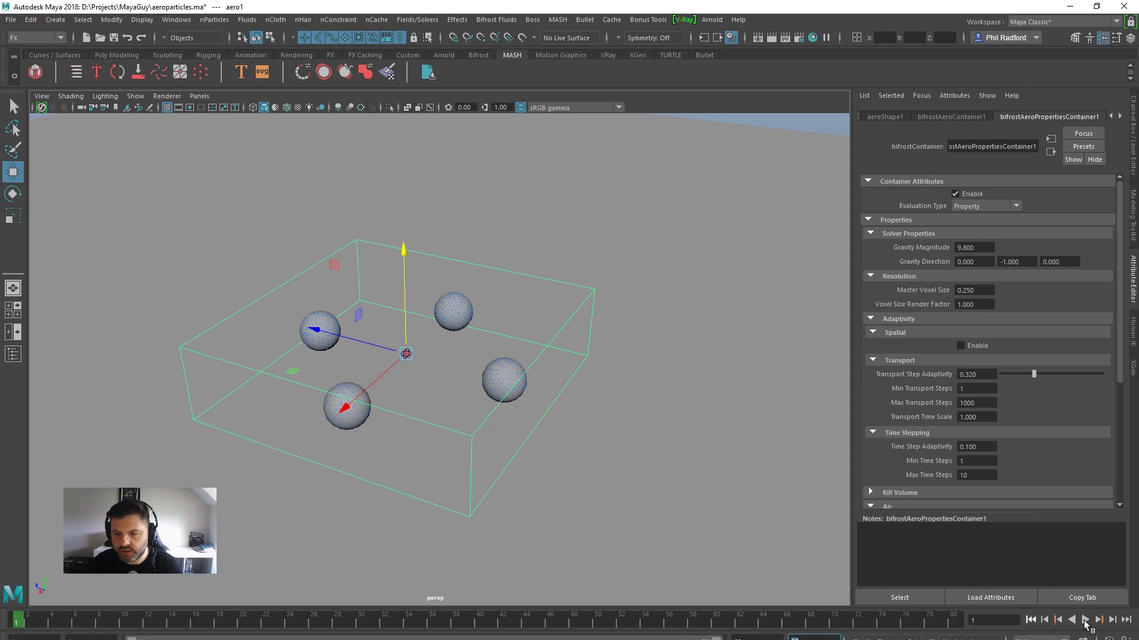
click(1085, 619)
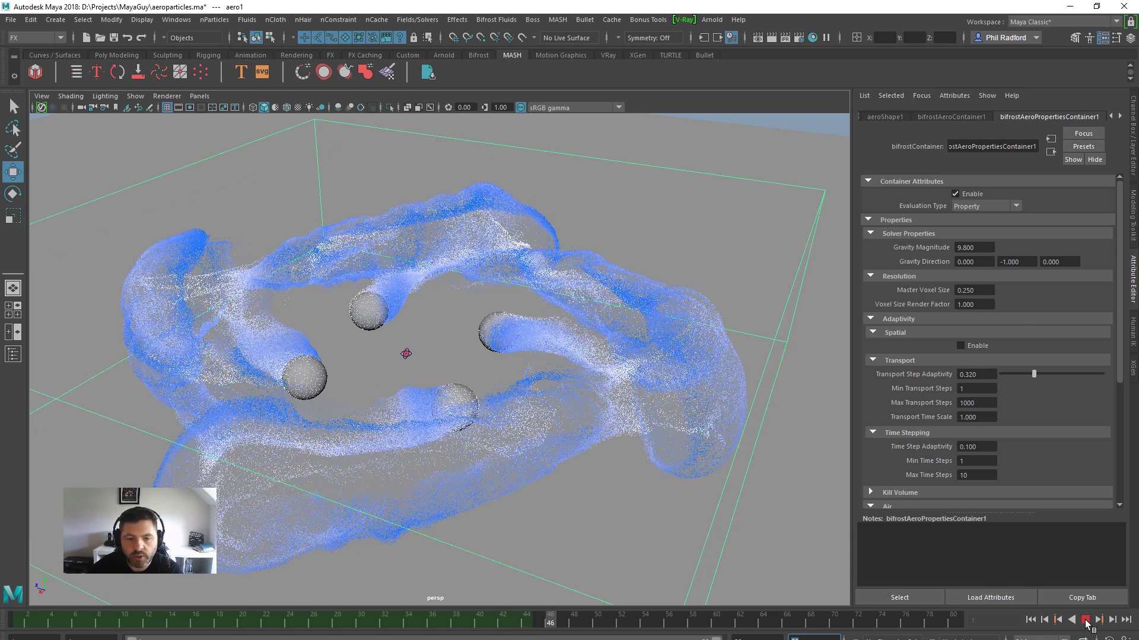
Stop the Aero simulation playback at frame 47
click(1086, 622)
Select the central aero object and orbit the view to inspect the smoke ring from above
click(412, 346)
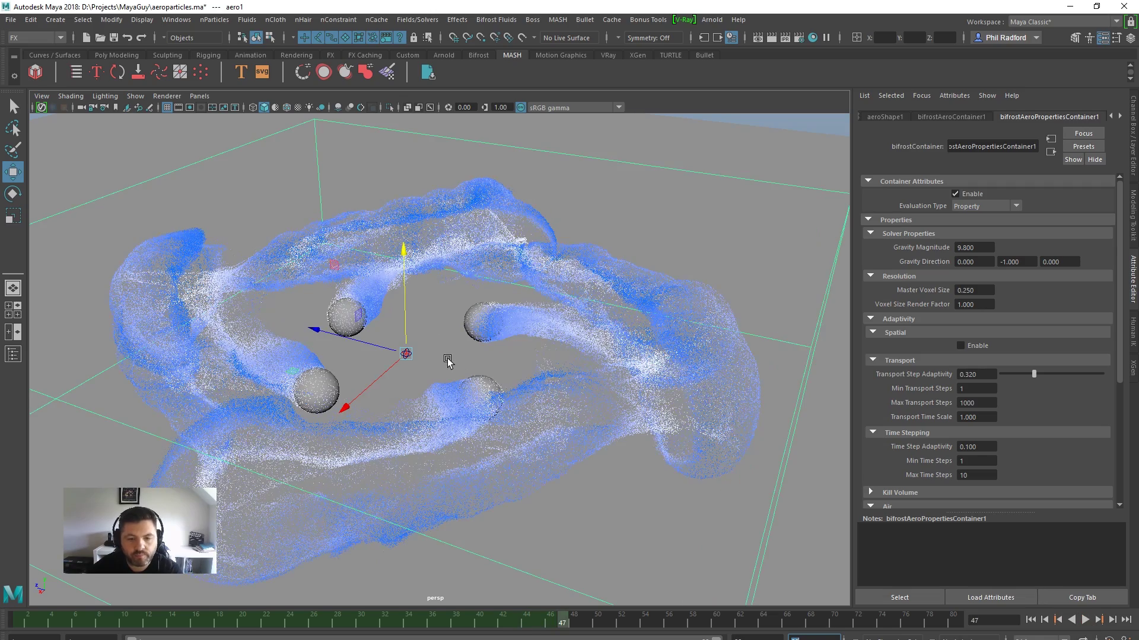
alt+drag(404, 419, 501, 425)
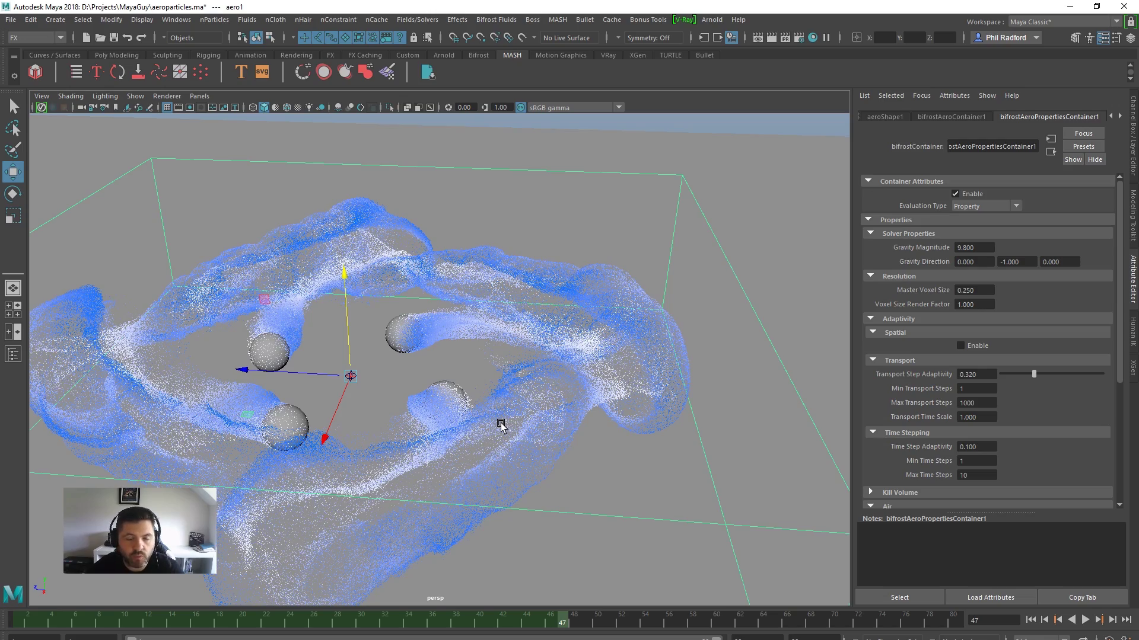
mouse_move(501, 425)
alt+mouse_down()
mouse_move(526, 426)
mouse_move(501, 433)
mouse_move(490, 406)
mouse_move(503, 417)
alt+mouse_up()
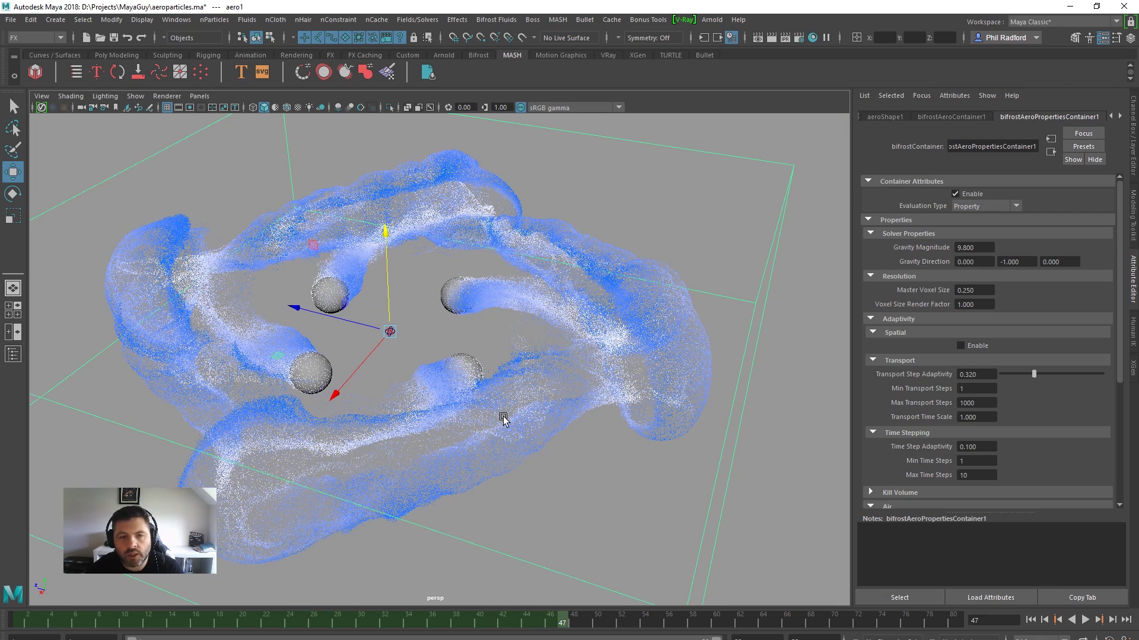
alt+drag(500, 422, 515, 424)
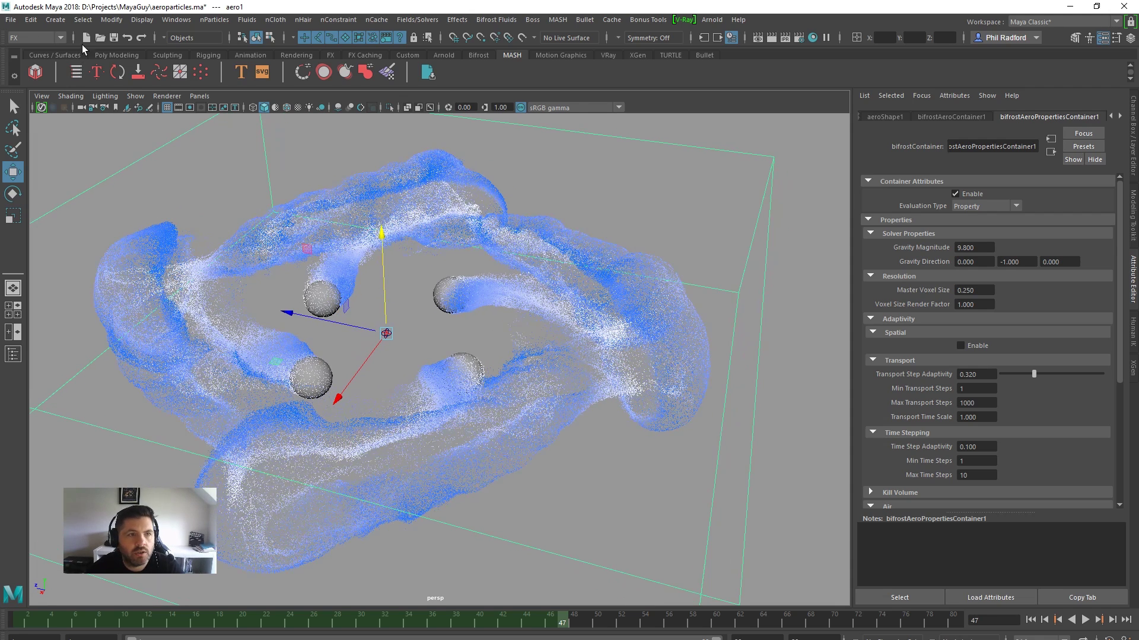
Switch to the Rendering menu set and create an Arnold Area Light
click(37, 39)
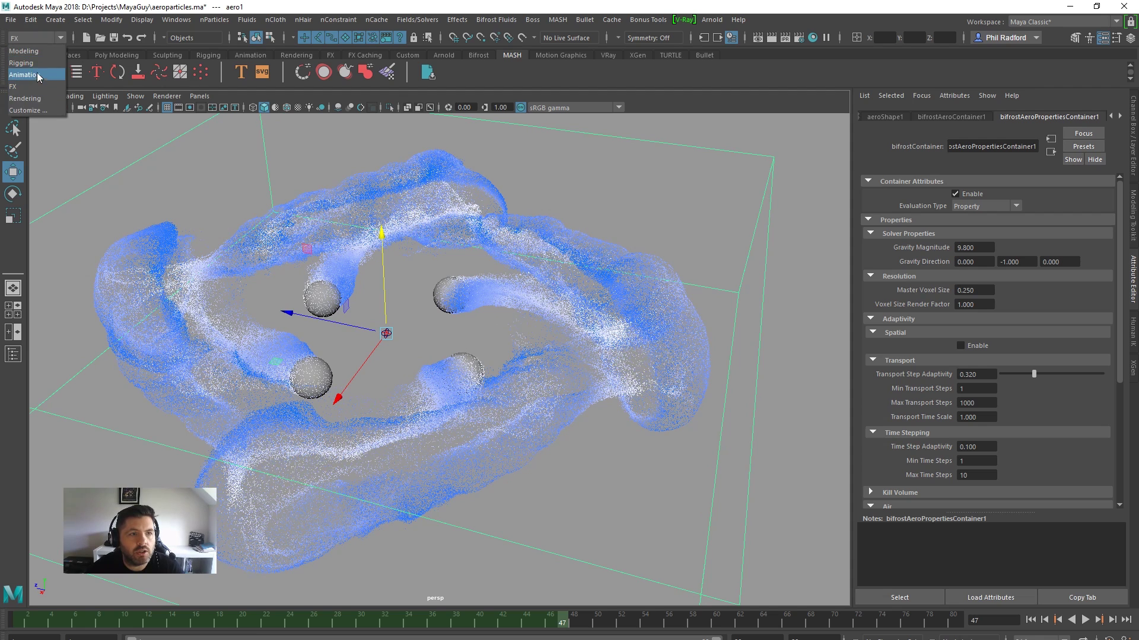
click(38, 99)
click(491, 19)
mouse_move(532, 77)
click(643, 89)
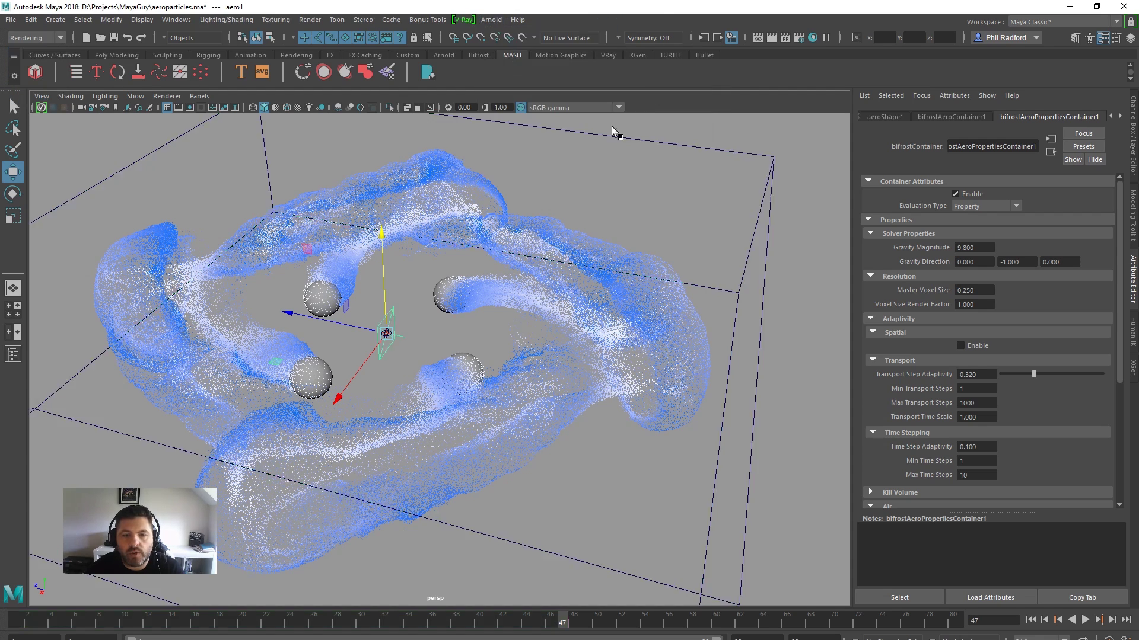
Rotate and move the area light so it sits above the smoke ring, aimed at it
alt+drag(581, 184, 596, 344)
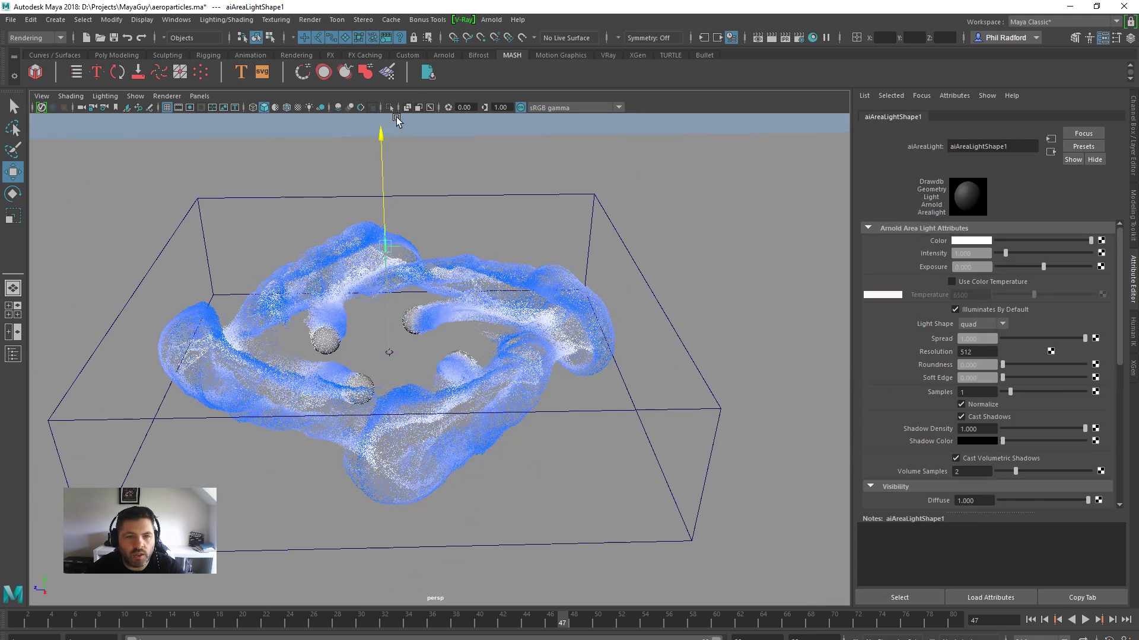
key(e)
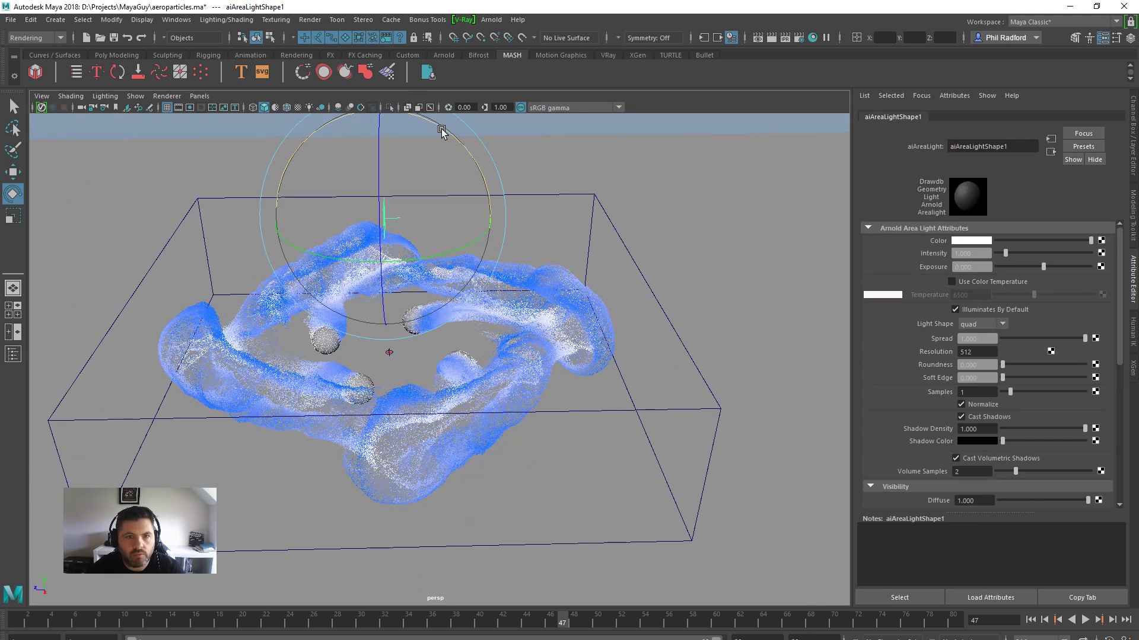
drag(442, 127, 511, 357)
key(r)
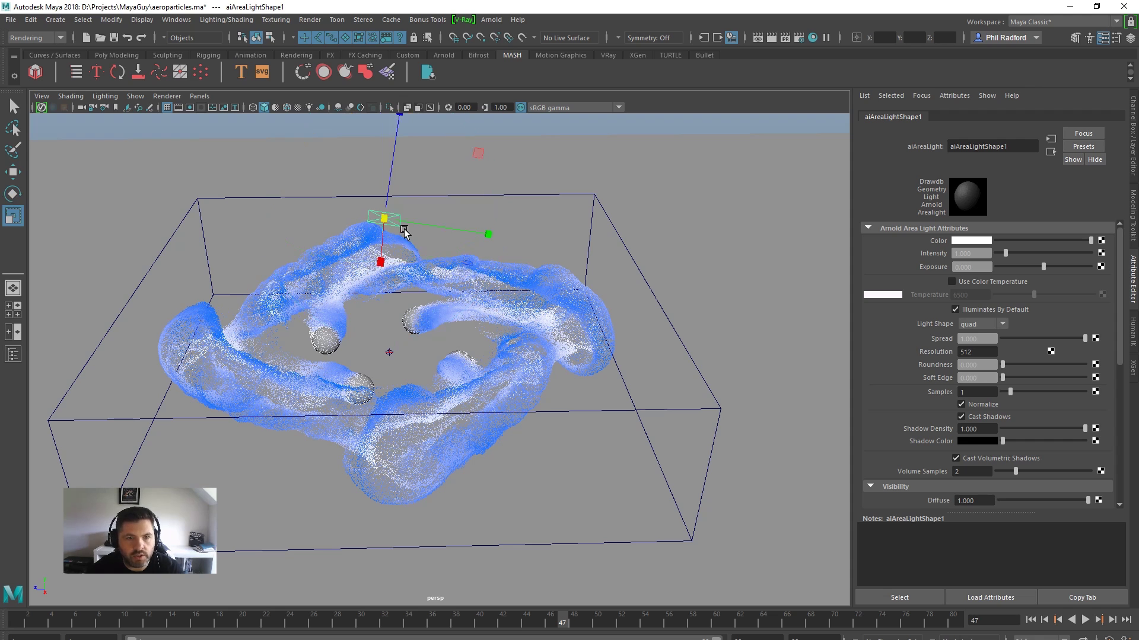
key(w)
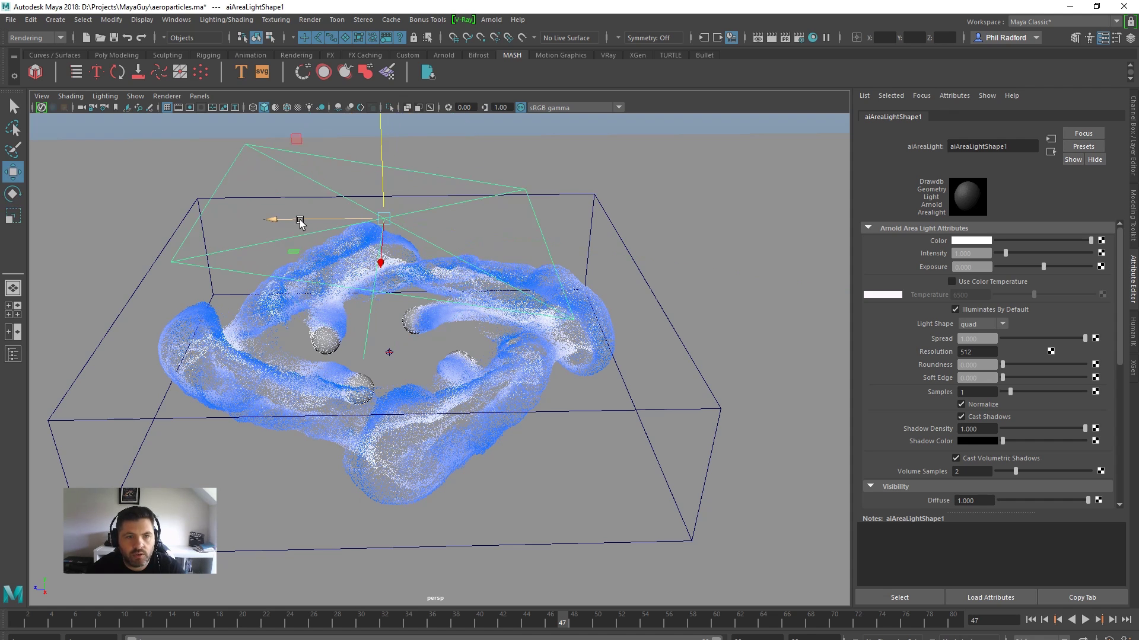
drag(296, 218, 584, 238)
drag(681, 185, 686, 140)
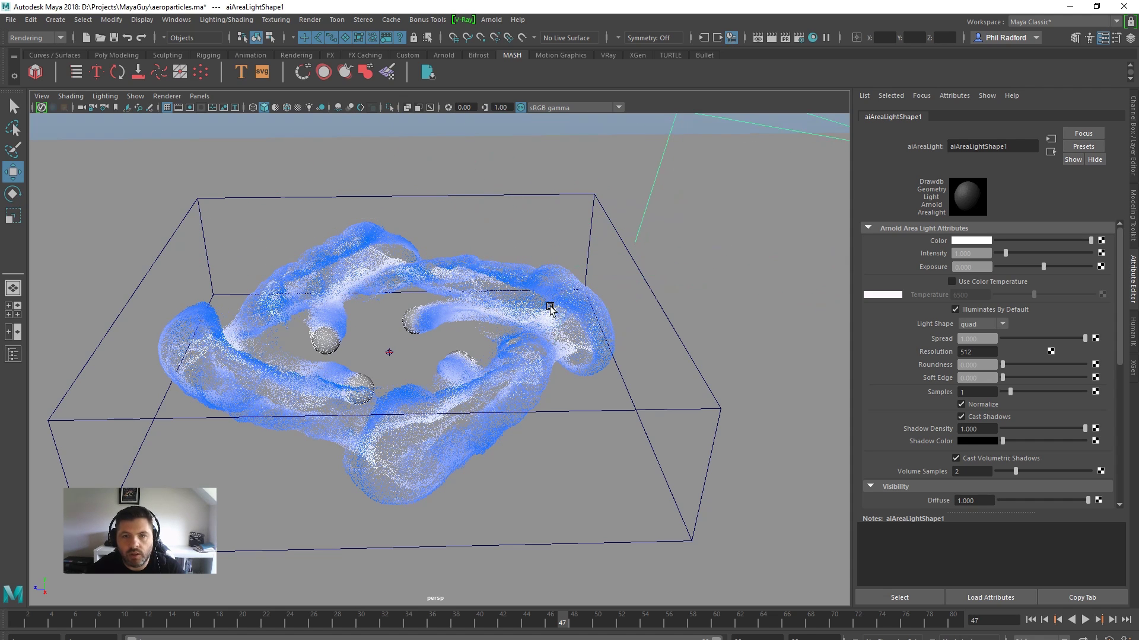
alt+drag(550, 311, 517, 362)
key(e)
drag(570, 205, 555, 182)
alt+drag(554, 330, 539, 333)
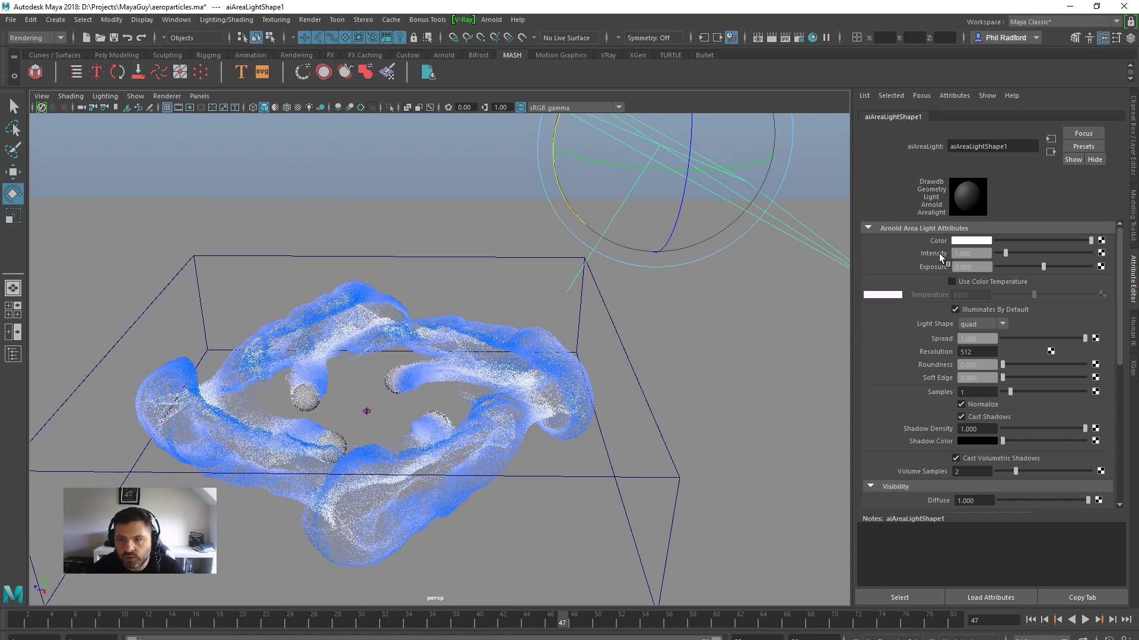
Raise the area light's Intensity to 4.268 and open Render Settings
drag(1023, 254, 1078, 266)
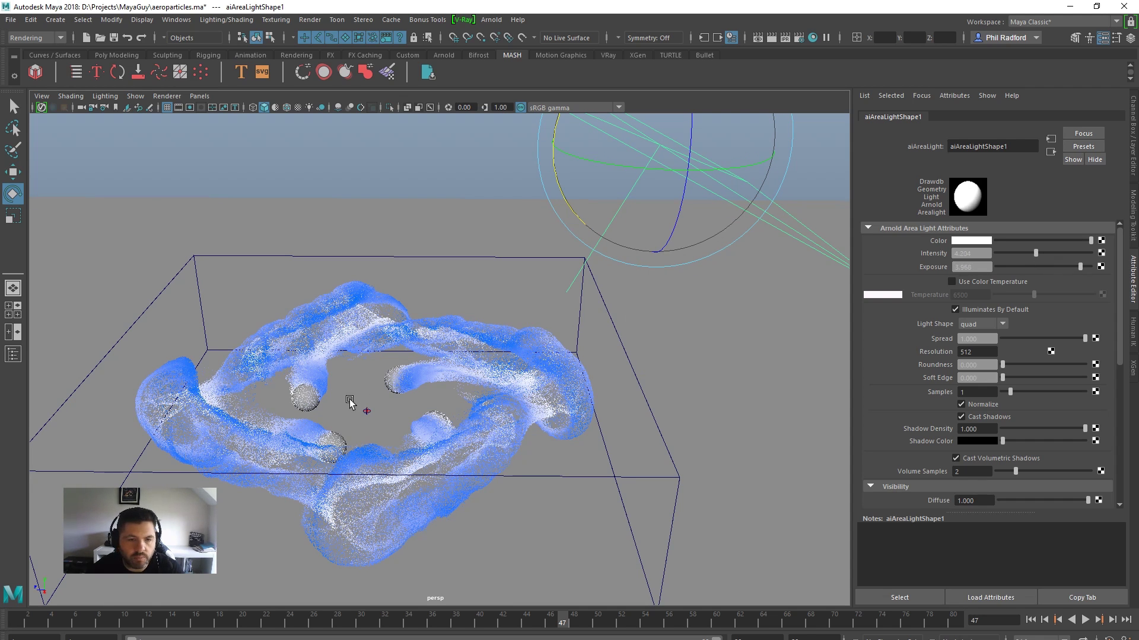
alt+drag(451, 356, 465, 376)
click(798, 38)
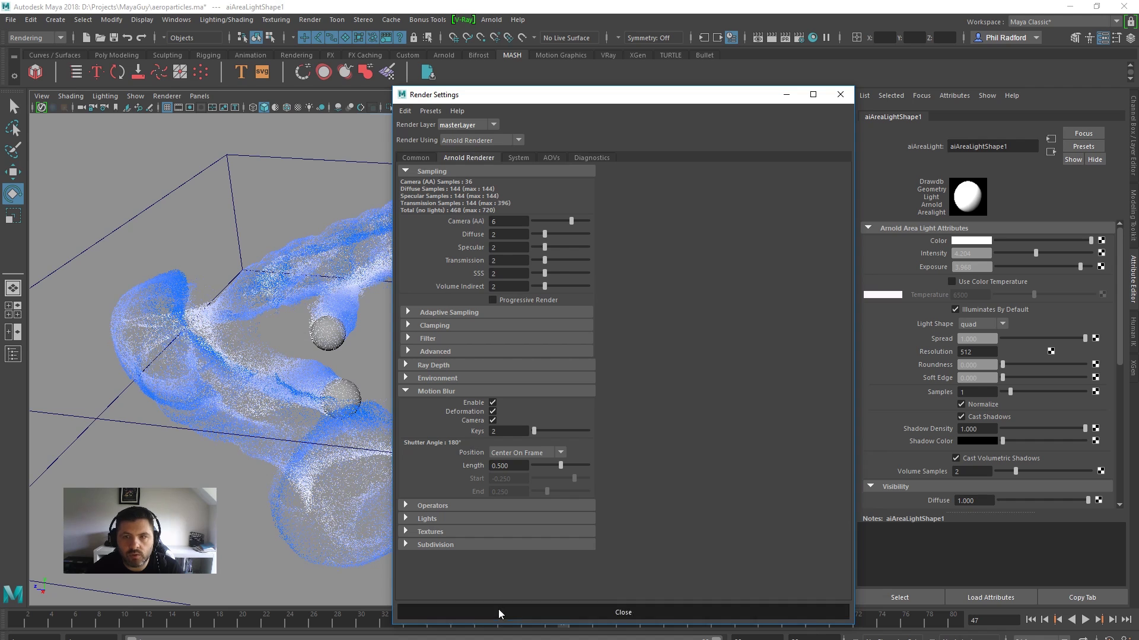
Close Render Settings, start an Arnold IPR render, and set the light's Exposure to 10
click(503, 611)
click(786, 38)
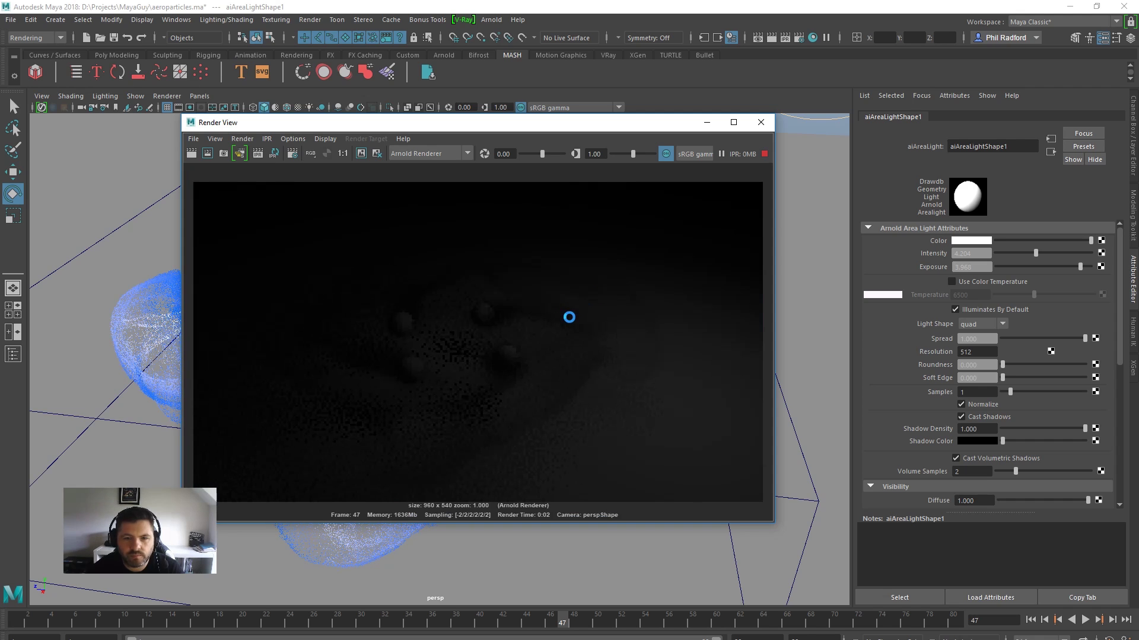
mouse_move(1080, 267)
mouse_down()
mouse_move(1097, 268)
mouse_move(1050, 255)
mouse_move(1098, 255)
mouse_up()
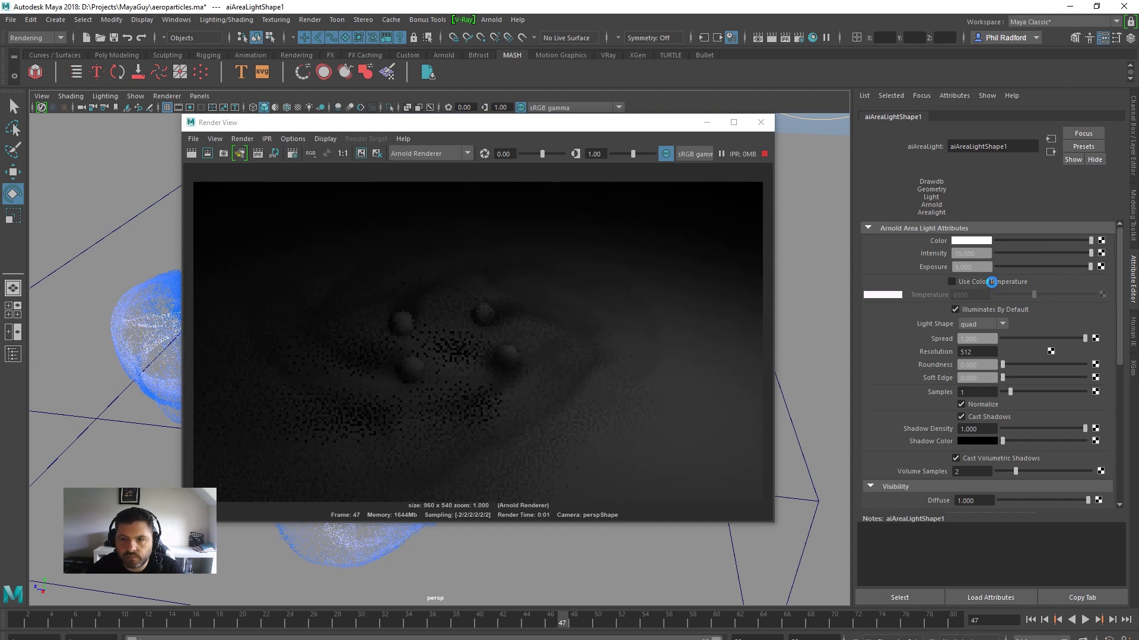
click(982, 265)
text(10)
key(Return)
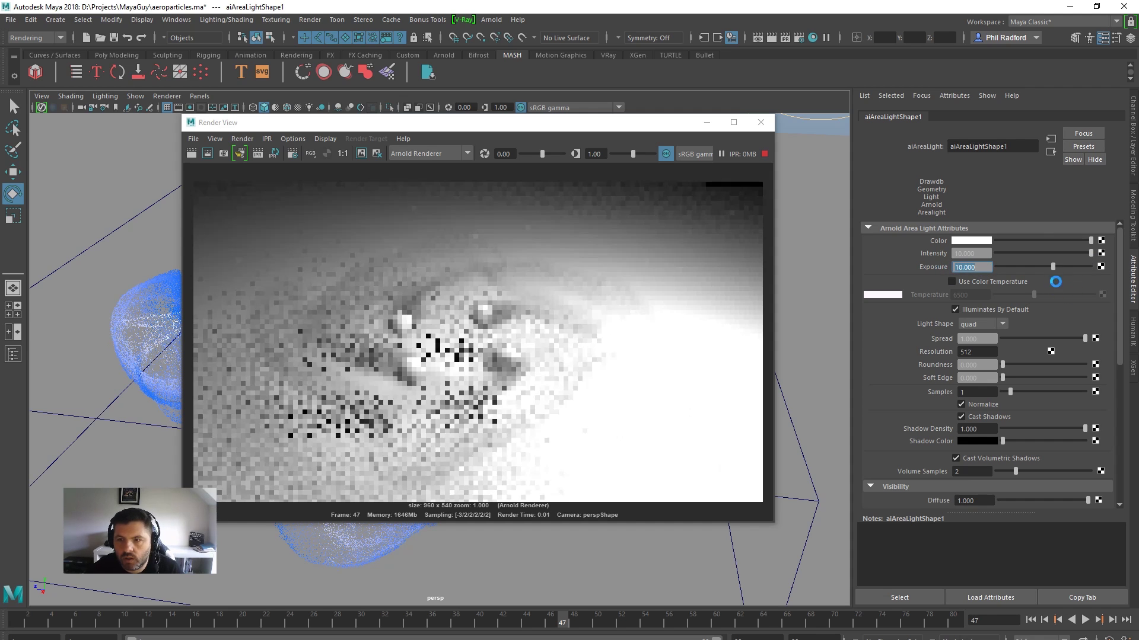
Lower the Exposure to about 9.194, then stop the IPR and close Render View
click(1050, 268)
drag(1048, 268, 1035, 277)
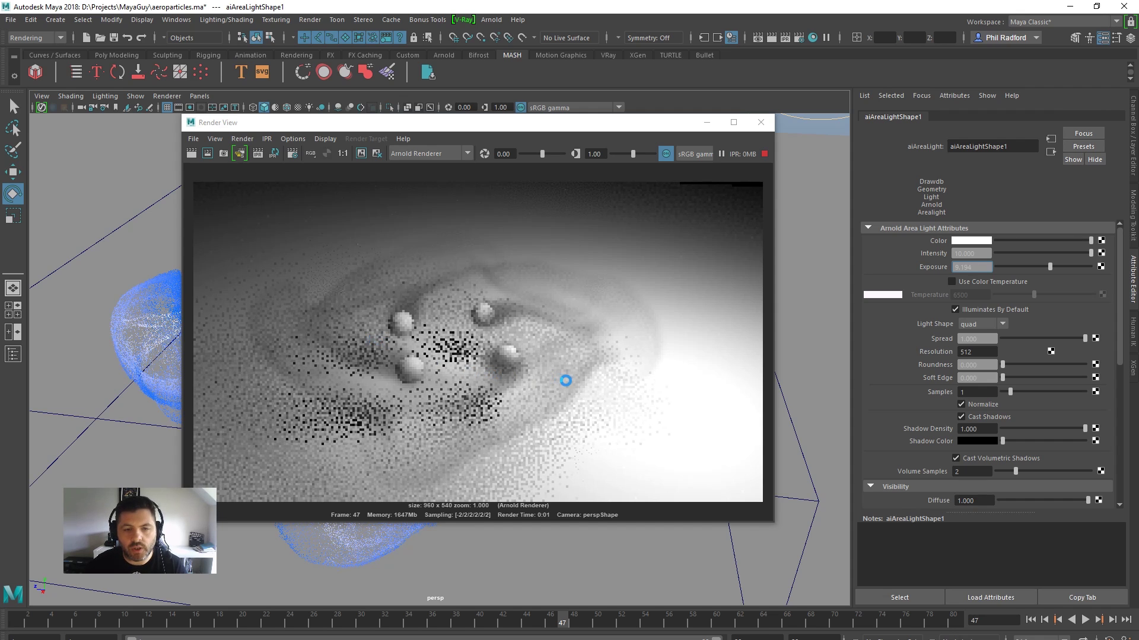
click(763, 154)
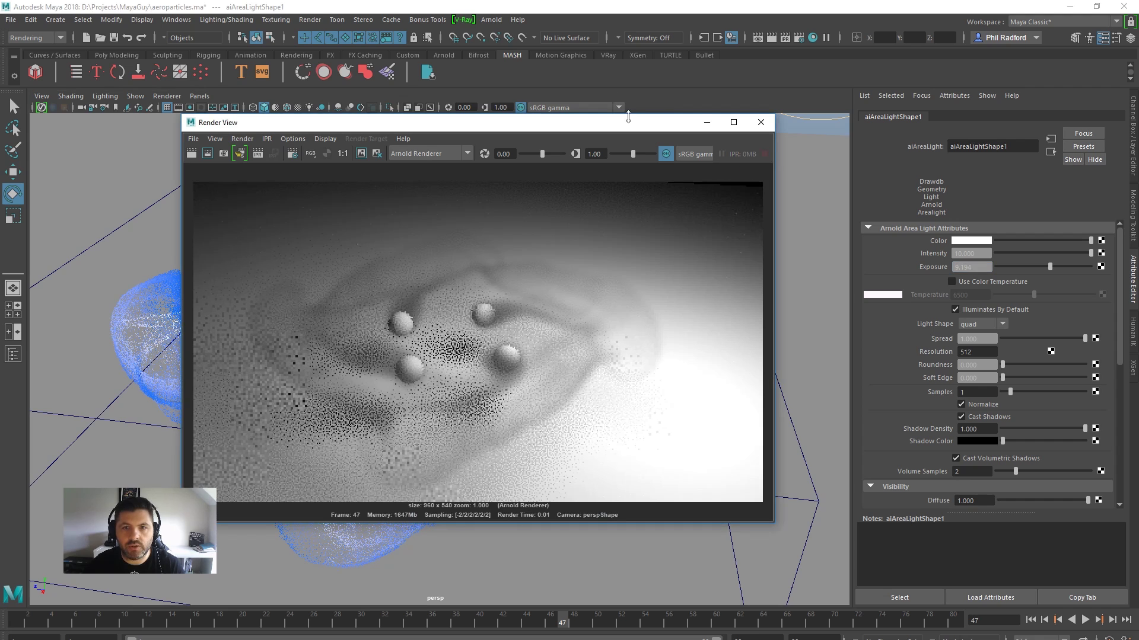
key(alt+F4)
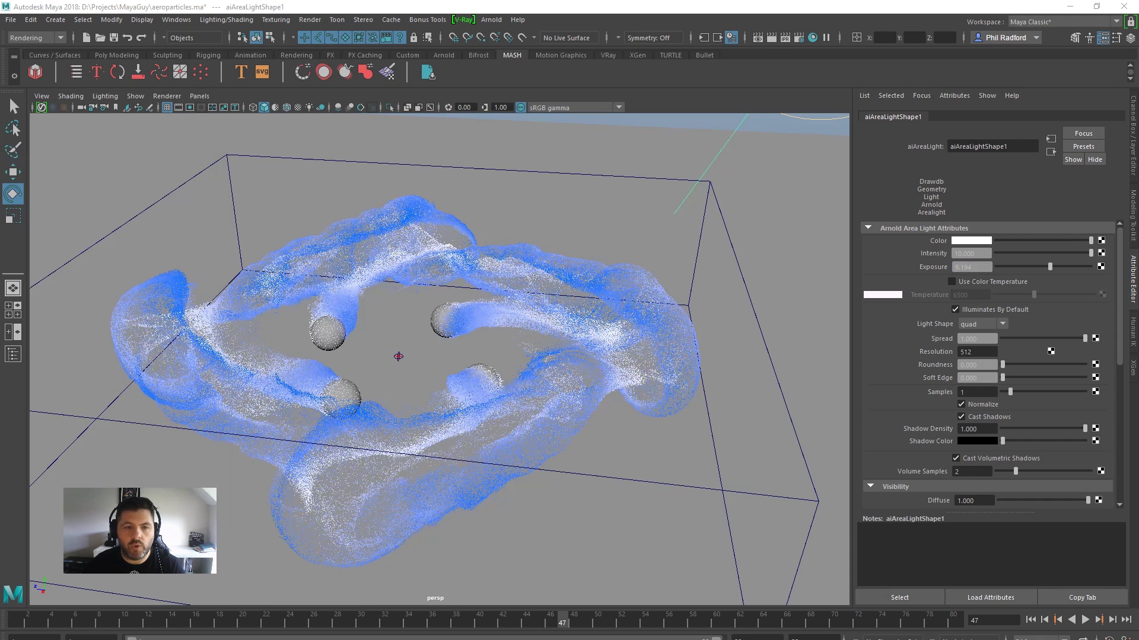
Select the bifrostAero1 node through the Outliner
click(533, 172)
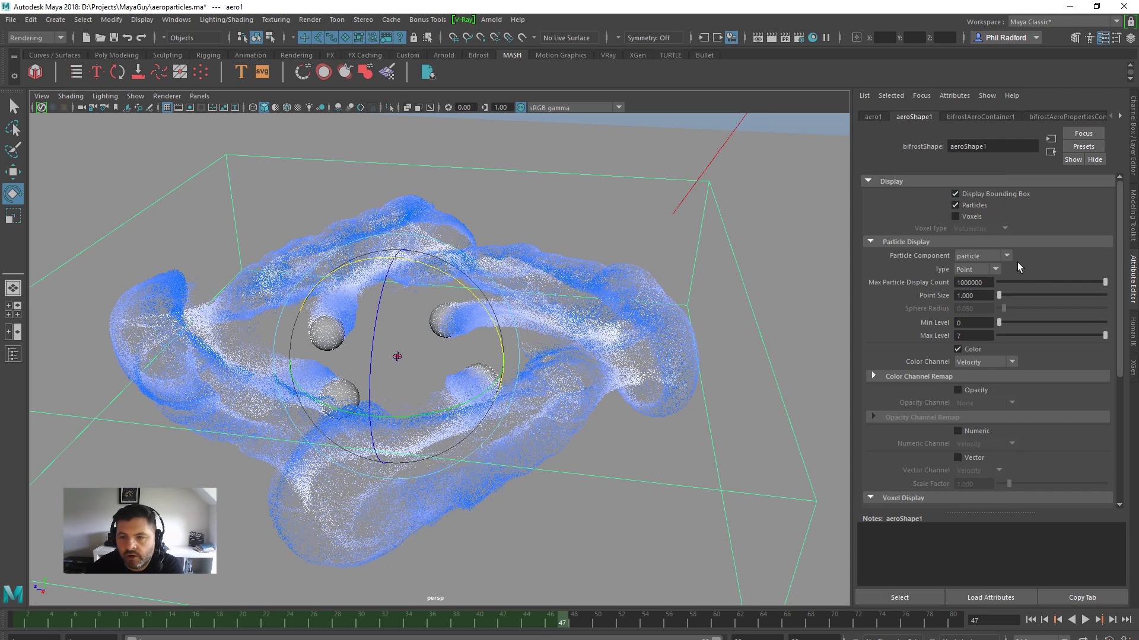
click(177, 19)
click(207, 148)
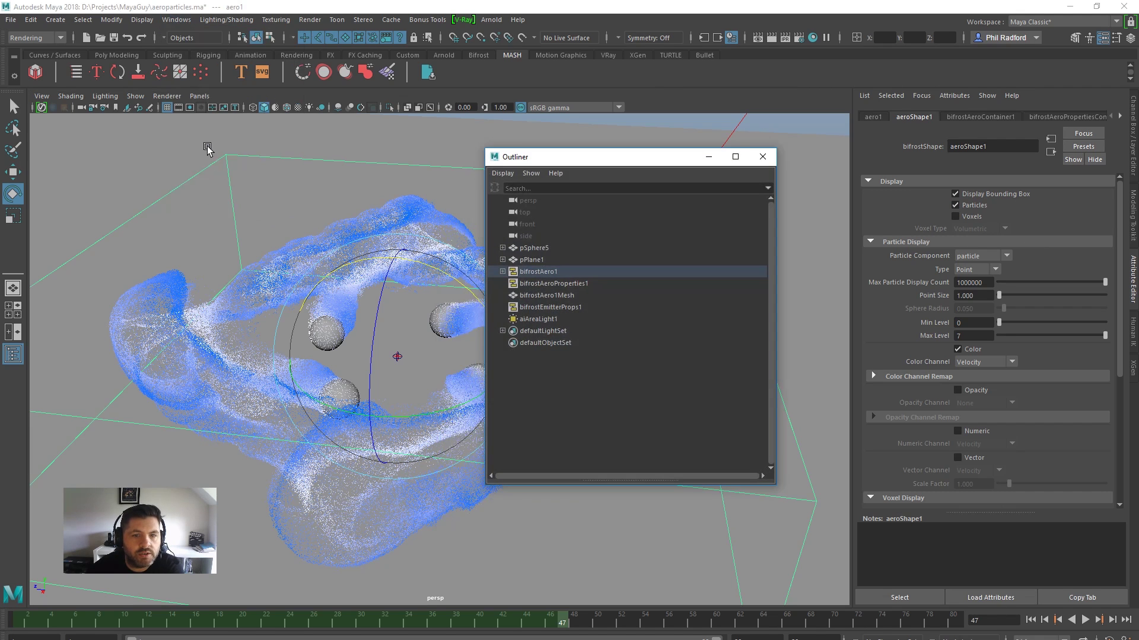
click(553, 271)
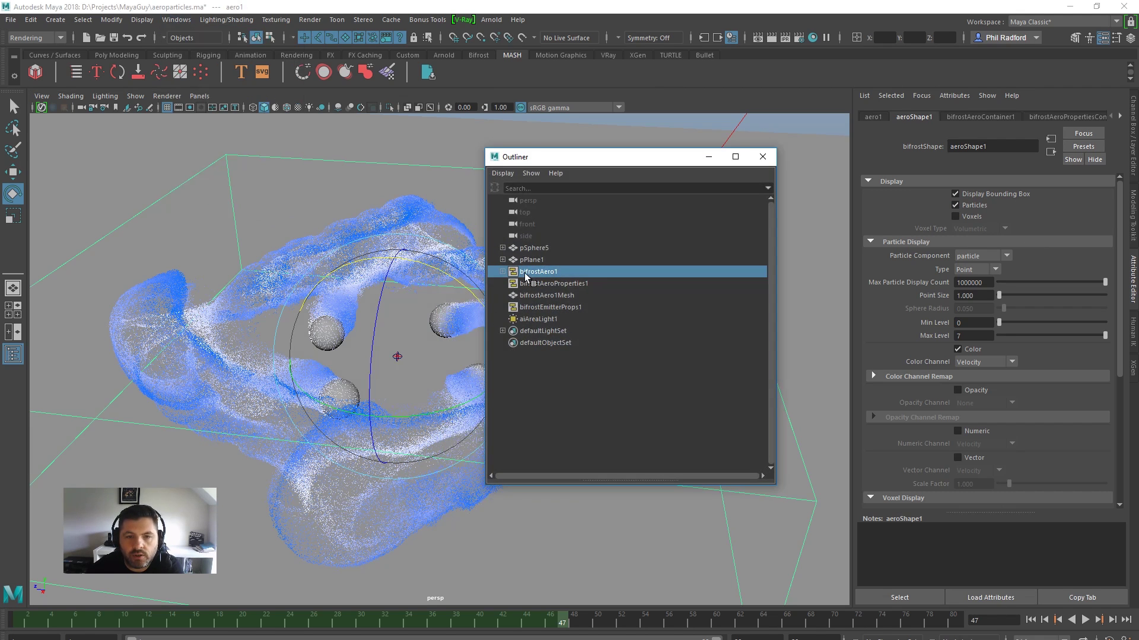
click(707, 157)
In aeroShape1's Render section, set Render As to Points
scroll(1039, 312, down, 5)
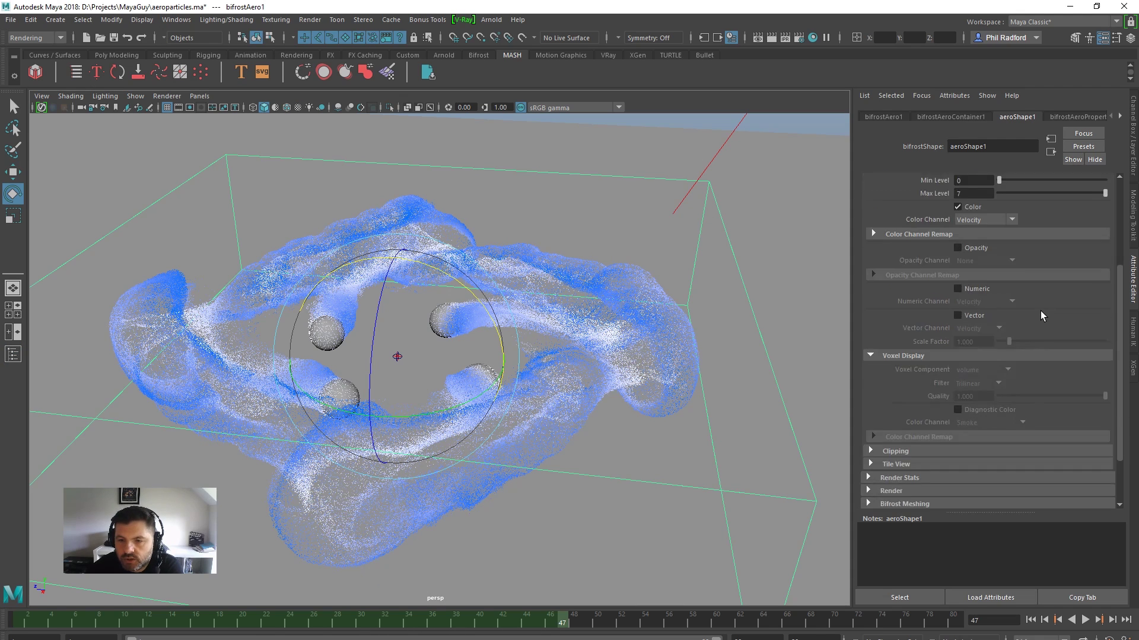
click(899, 422)
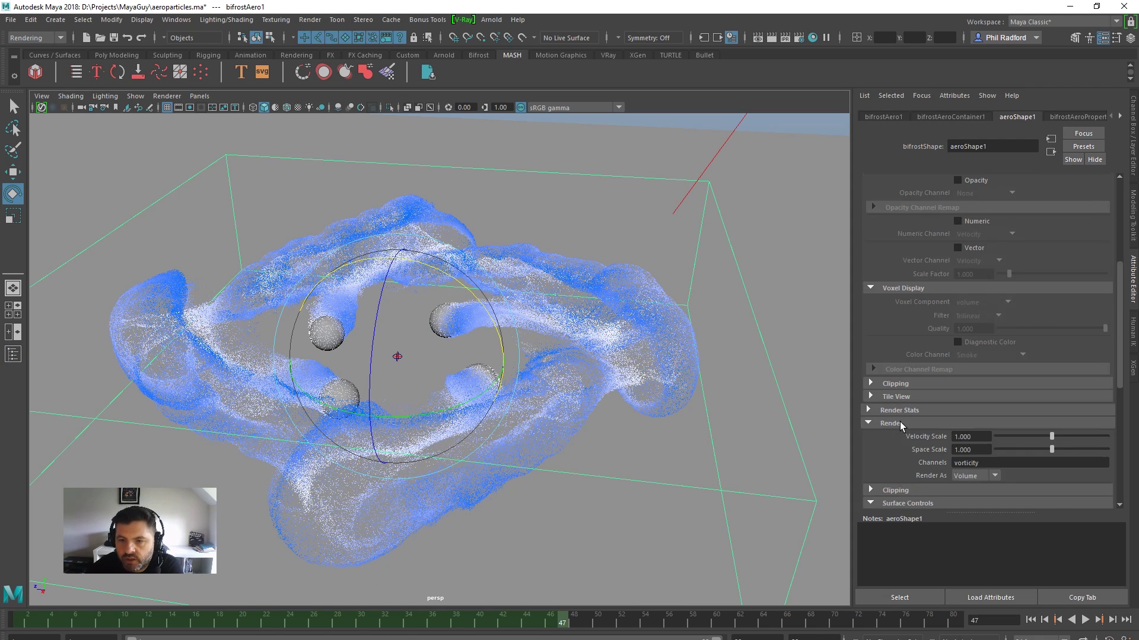
scroll(975, 357, down, 2)
scroll(887, 366, down, 1)
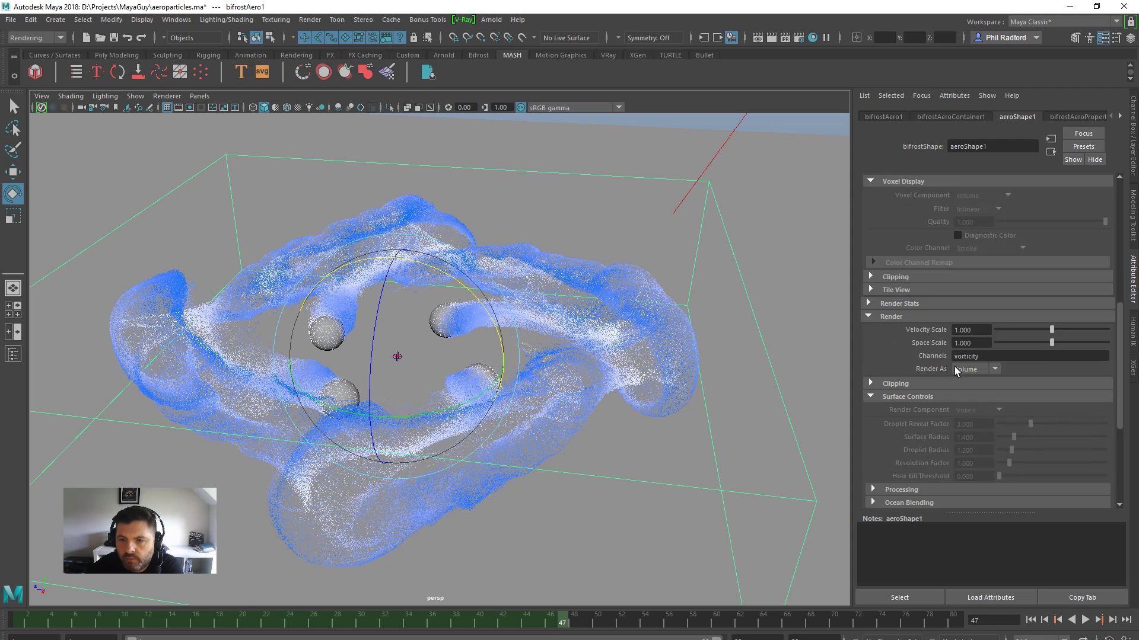
click(984, 367)
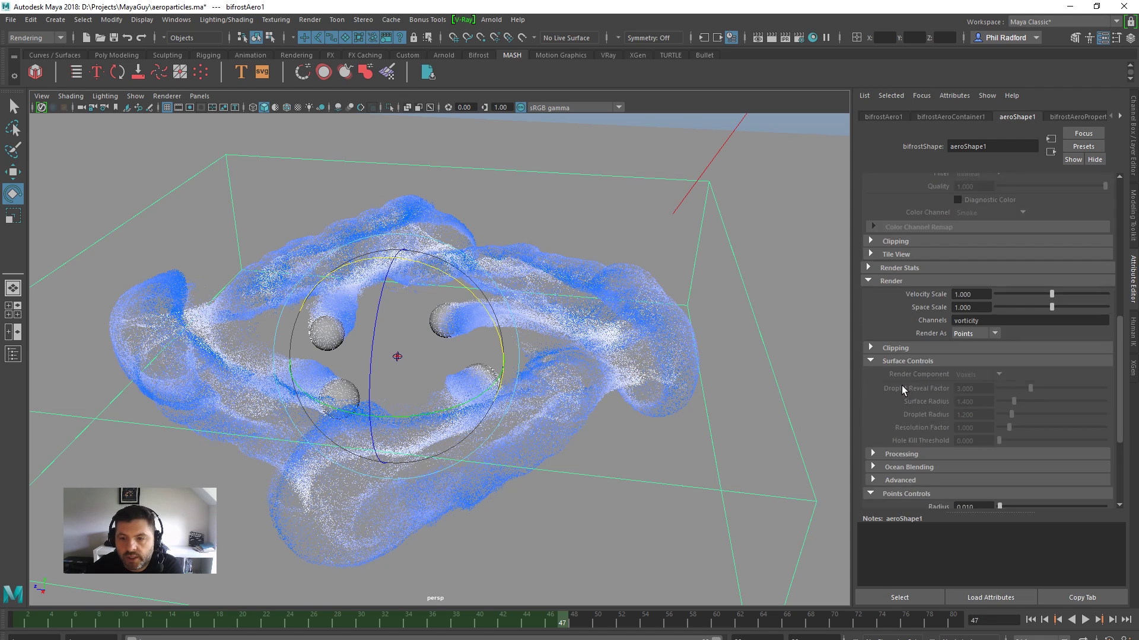
scroll(901, 378, down, 3)
scroll(898, 372, down, 2)
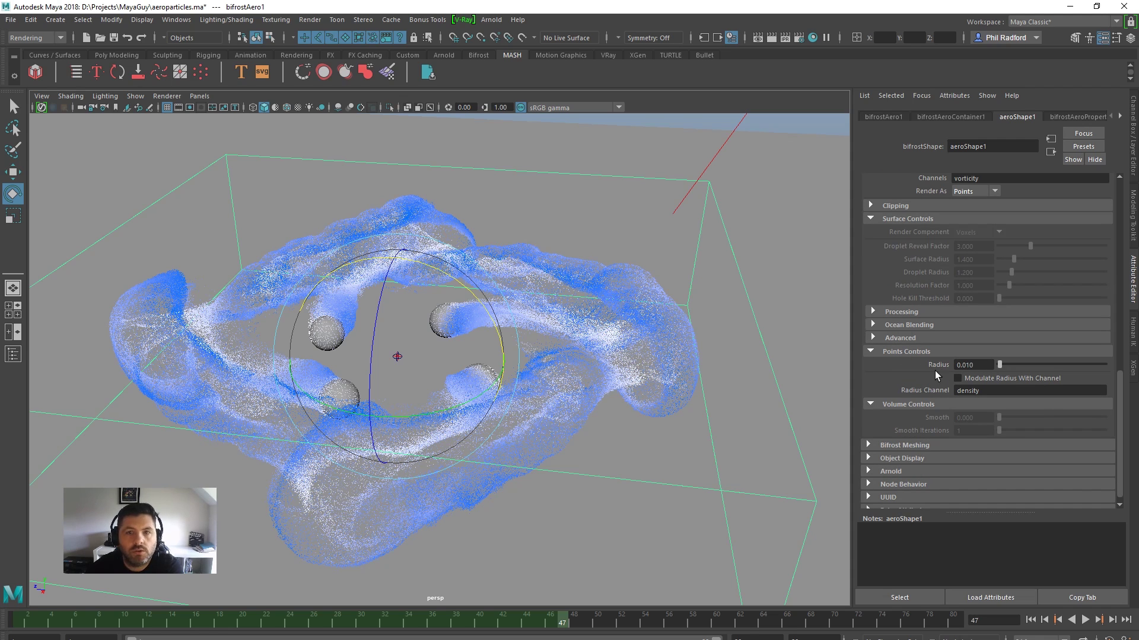
Assign a new Arnold aiStandardSurface material to the aero object and reselect it
right_click(716, 203)
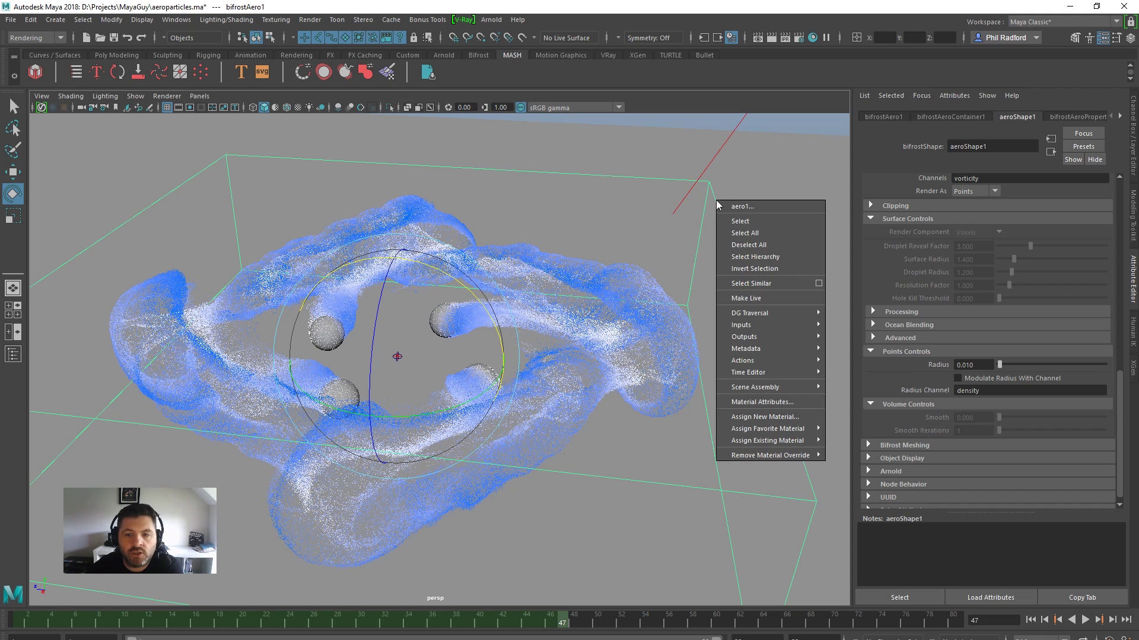
click(760, 421)
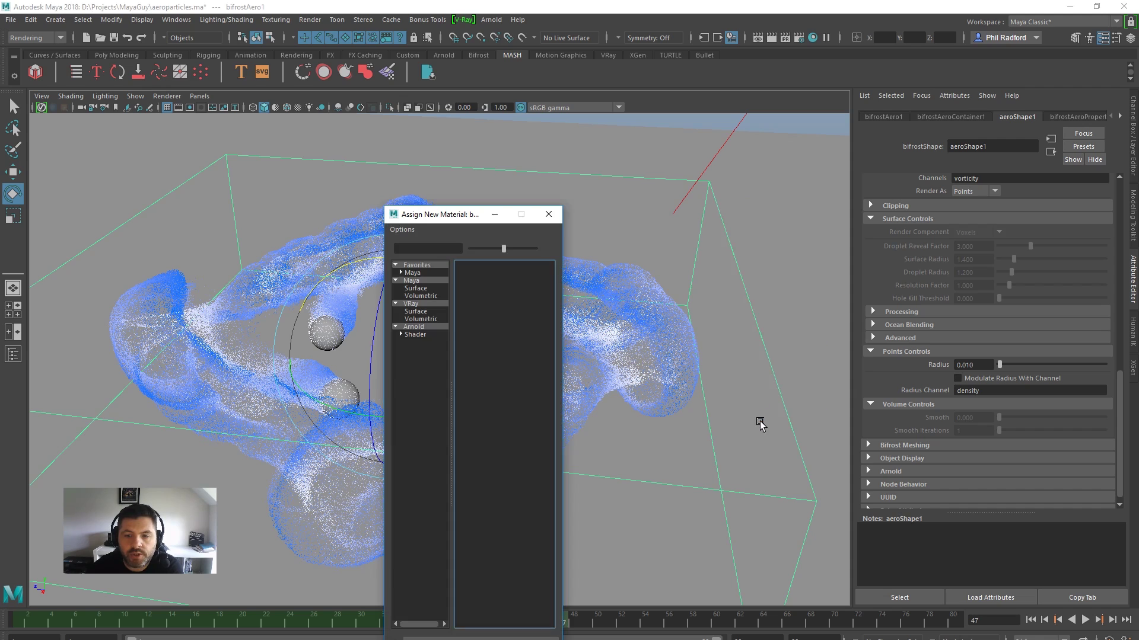
click(419, 327)
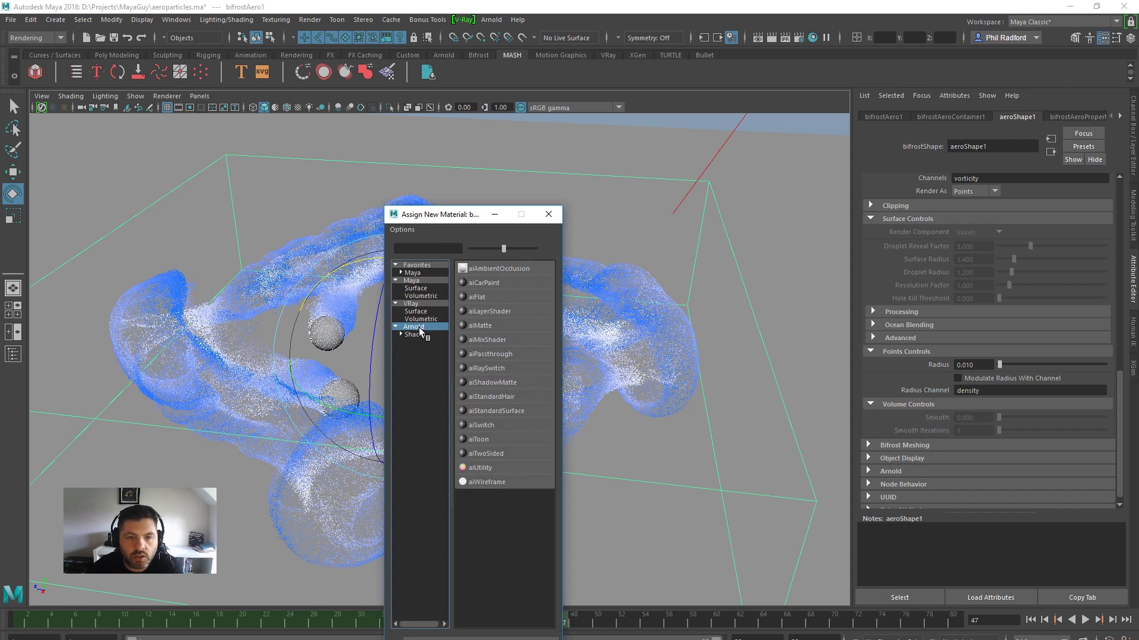
click(504, 410)
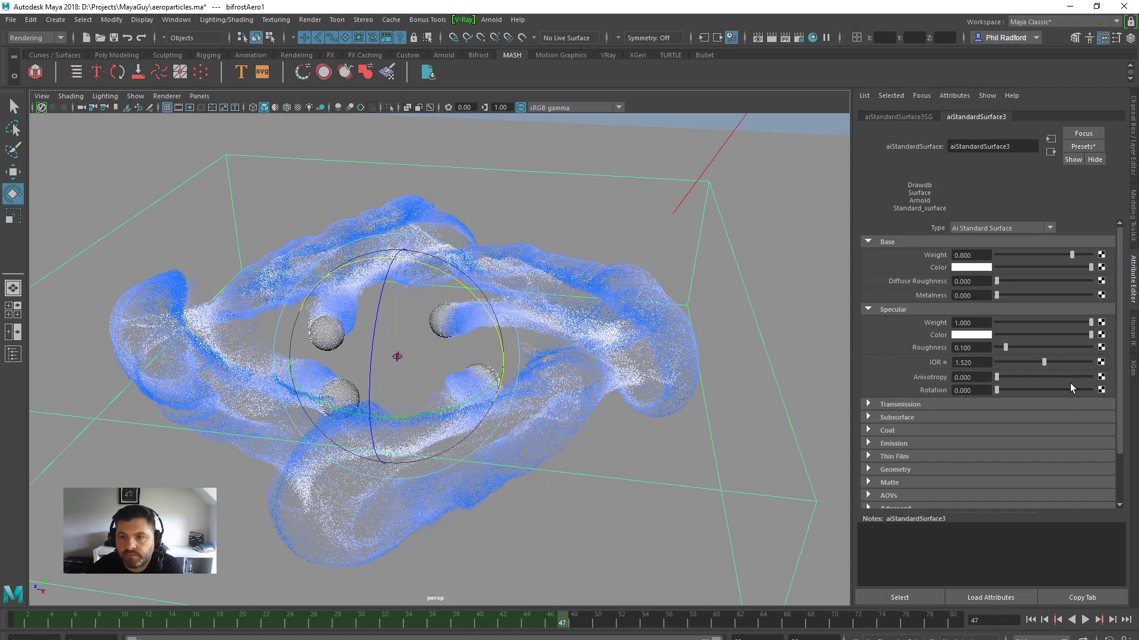
click(712, 187)
Centre the Render View and start an Arnold IPR preview of the point smoke
drag(119, 187, 582, 121)
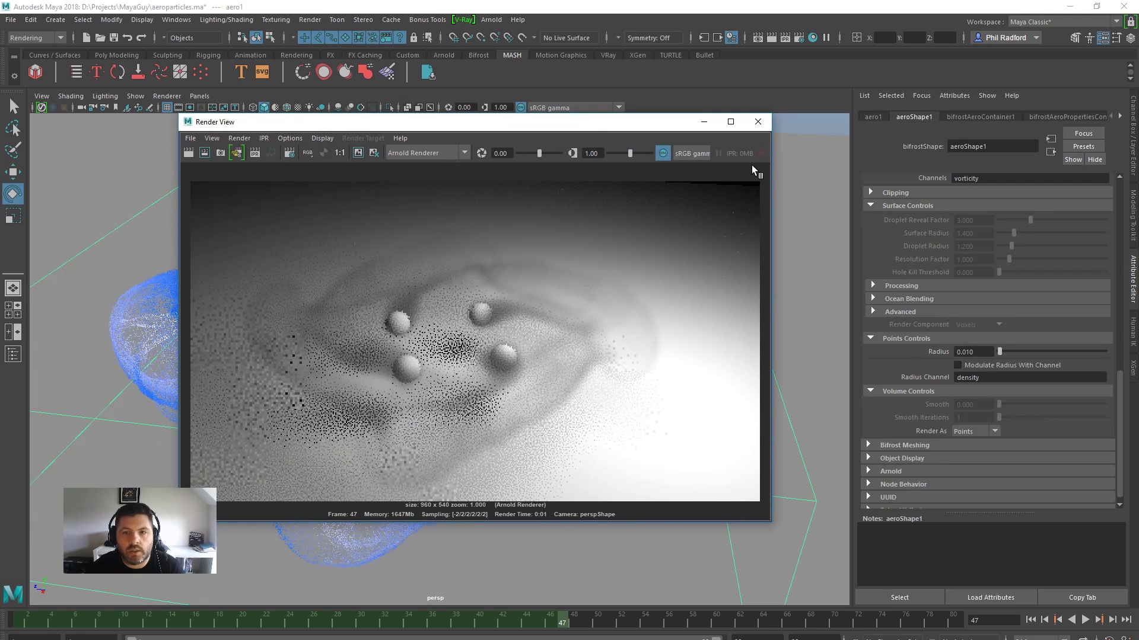
click(255, 152)
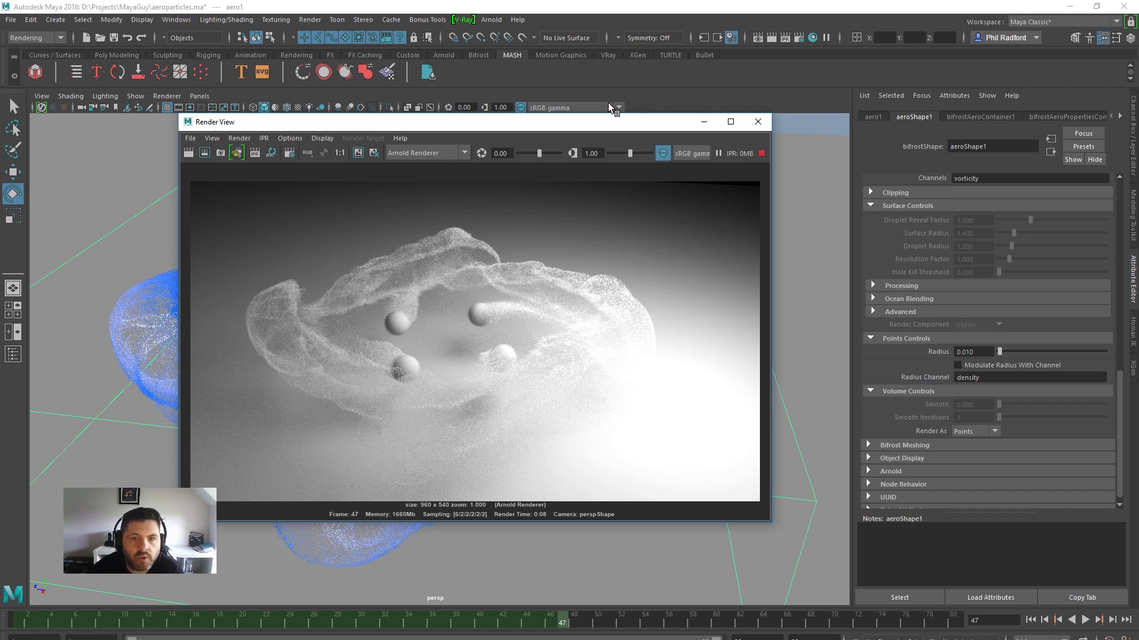
drag(590, 122, 598, 448)
Select aiAreaLight1 and lower its Exposure to 7.674
click(725, 138)
drag(557, 446, 587, 148)
click(1046, 266)
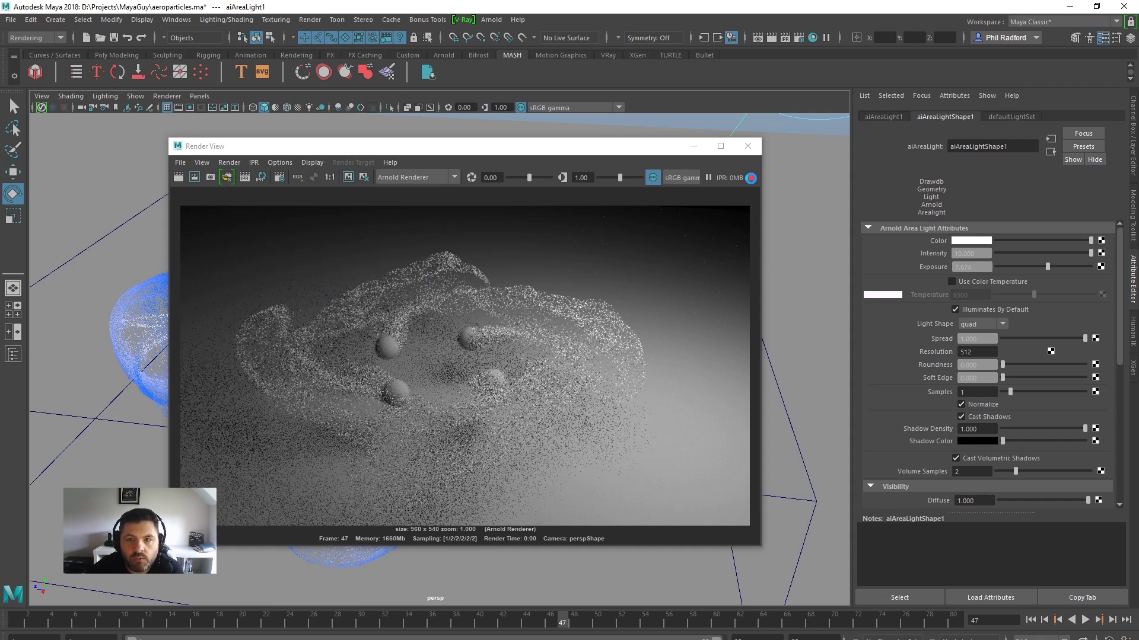
Hide Render View, rewind to frame 1, and set the Aero container's Master Voxel Size to 0.100
click(693, 146)
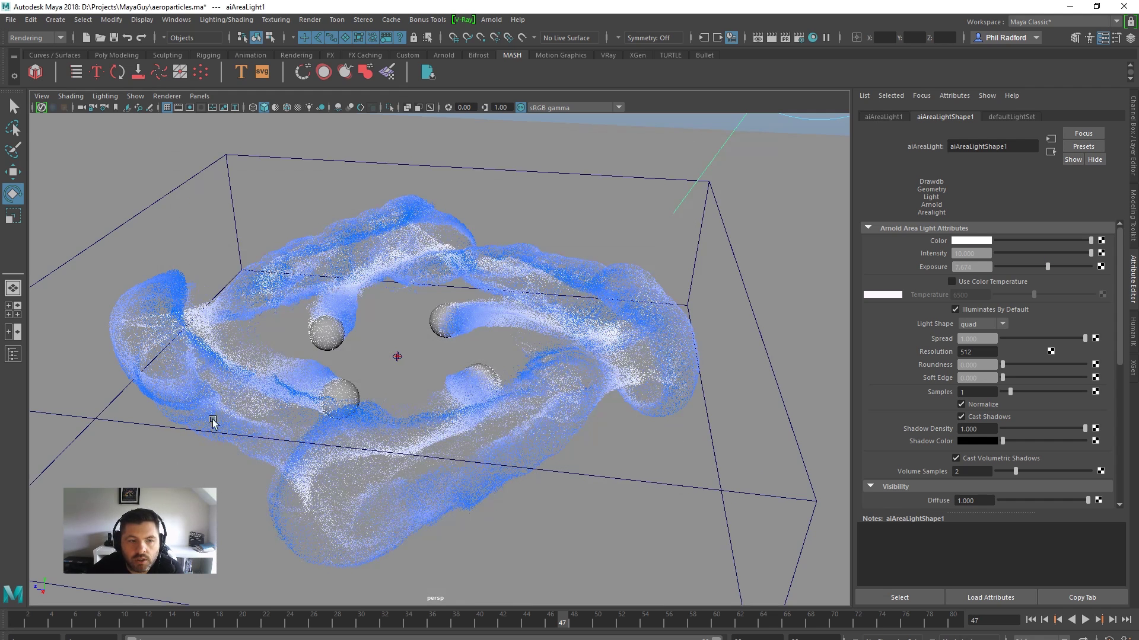
click(574, 467)
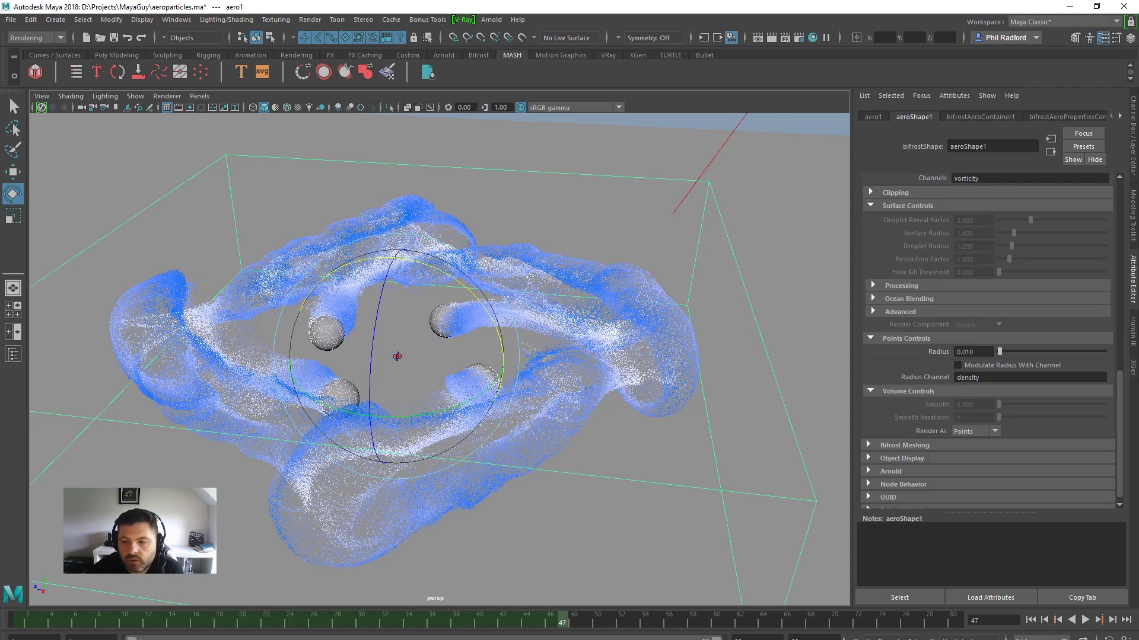
click(1030, 620)
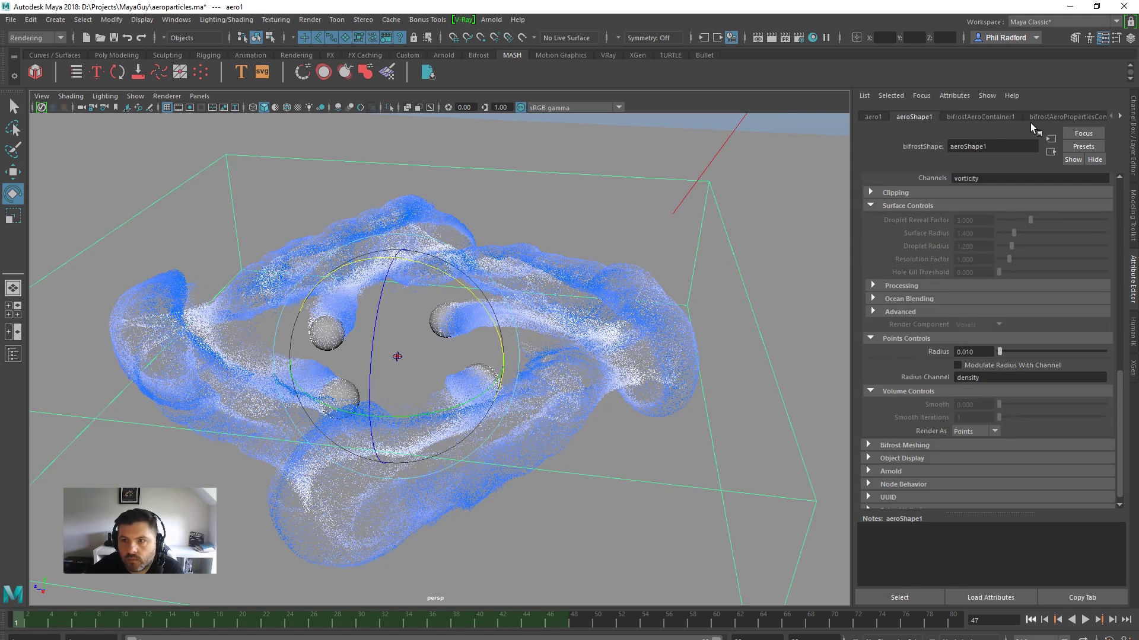
click(1045, 117)
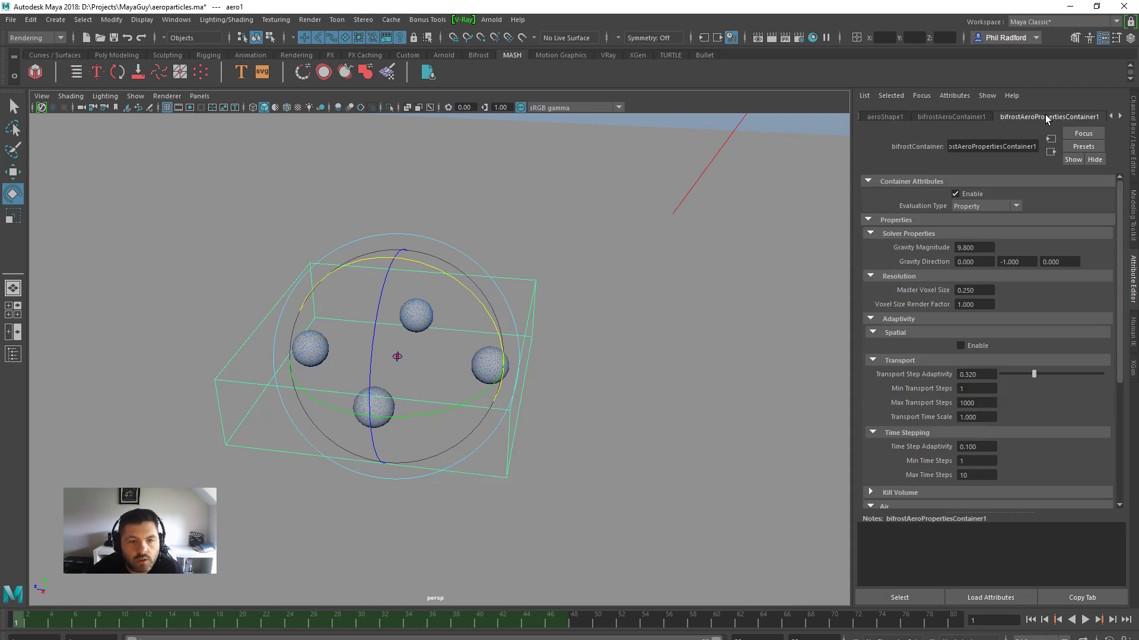
drag(976, 290, 965, 290)
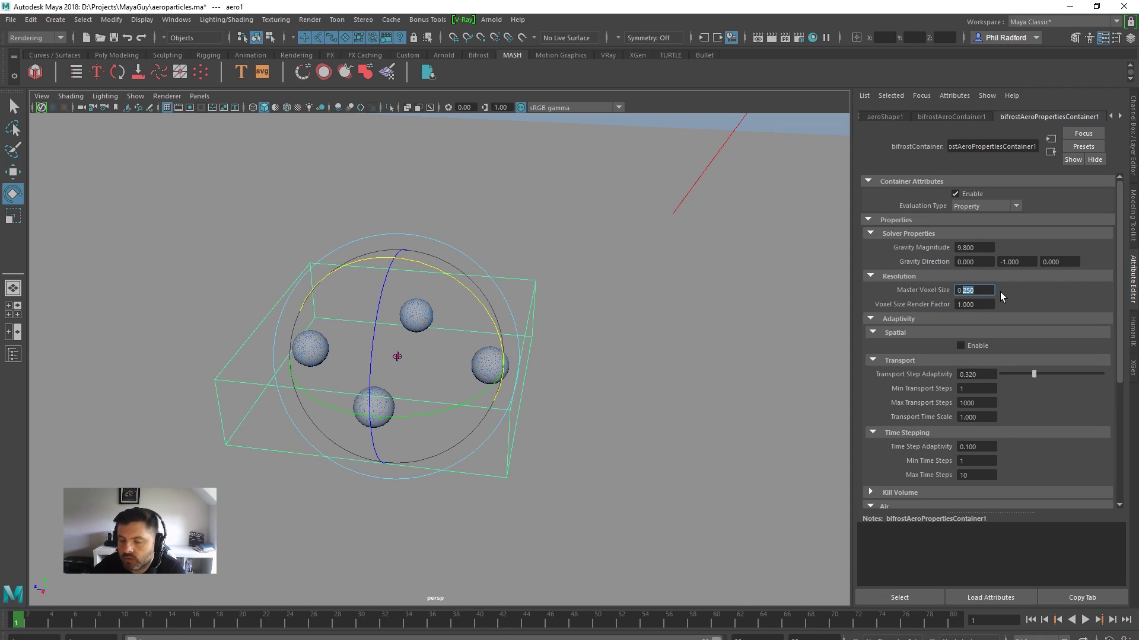
key(Return)
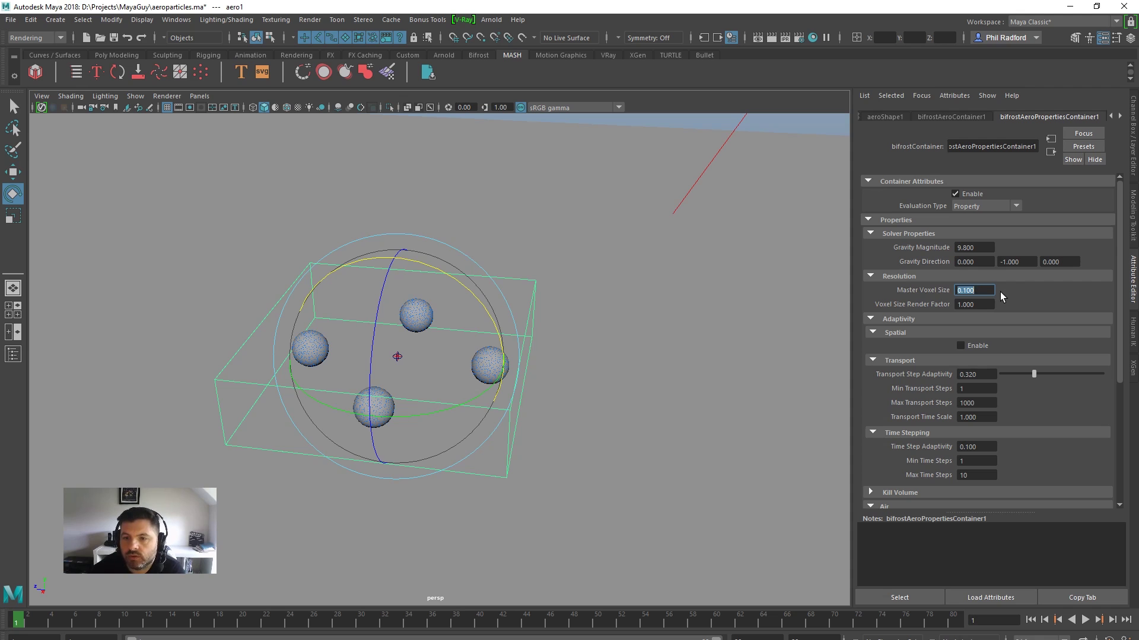
Play the Aero simulation up to about frame 10 so particle trails stream off each sphere
click(1084, 620)
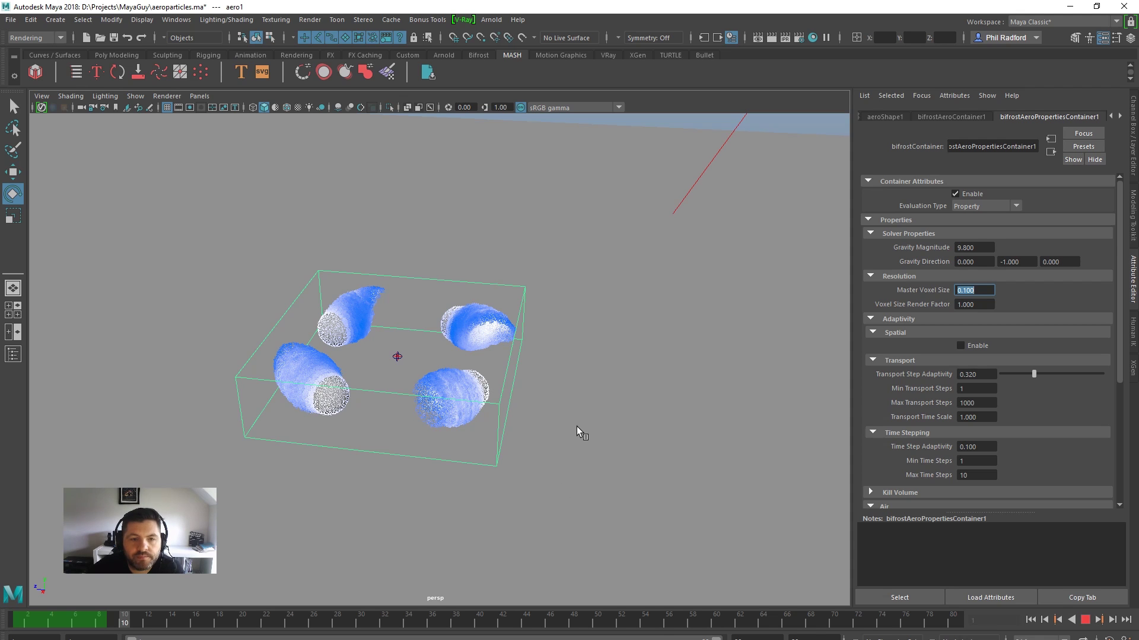
Stop playback at frame 10 and render it in Arnold, moving the Render View aside
key(Escape)
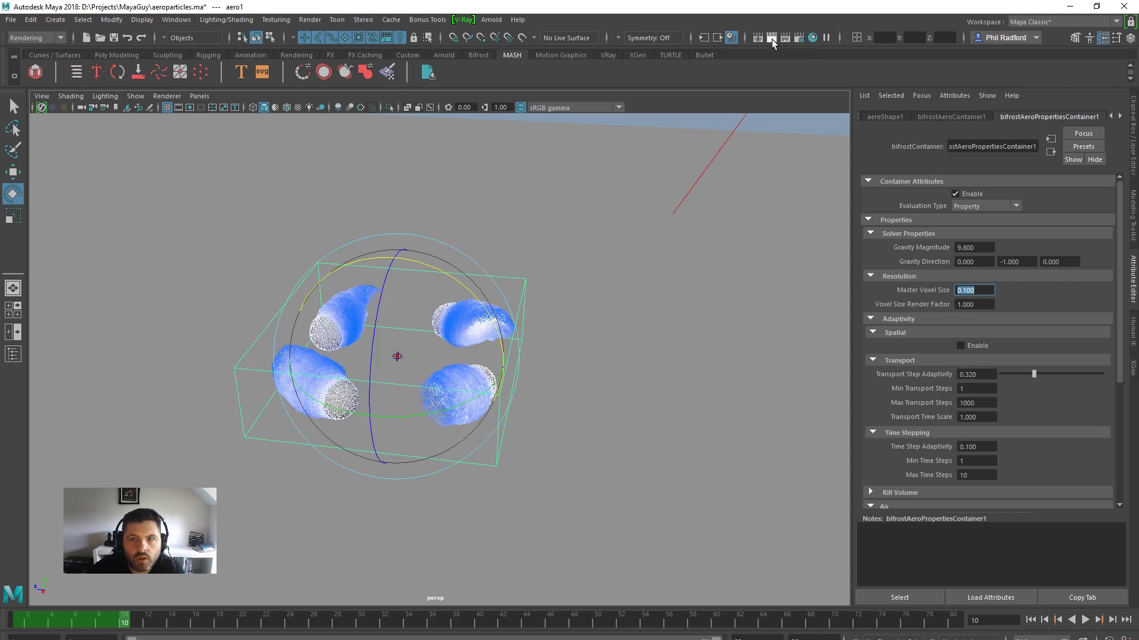
click(771, 39)
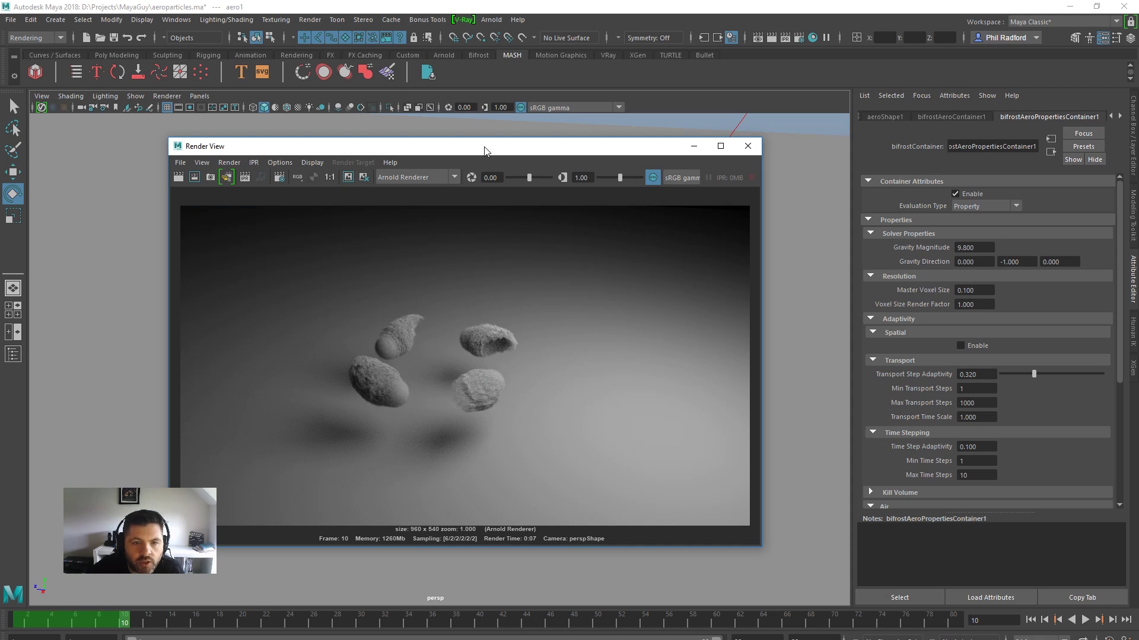
drag(487, 150, 886, 157)
scroll(316, 350, up, 5)
alt+drag(368, 356, 397, 339)
drag(970, 161, 403, 161)
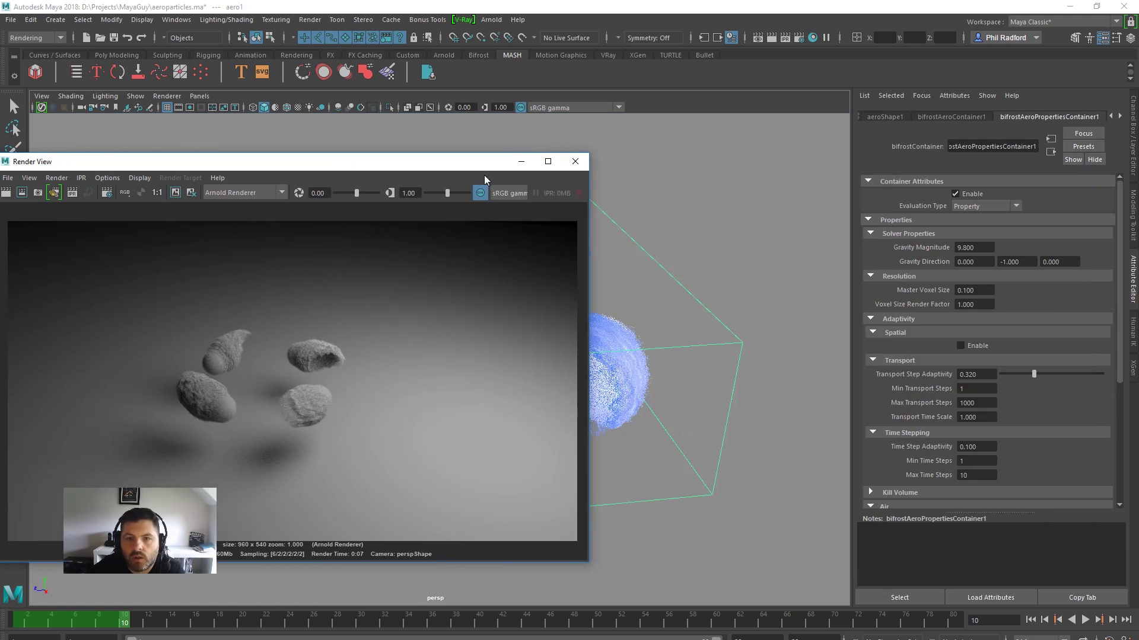
drag(477, 168, 737, 168)
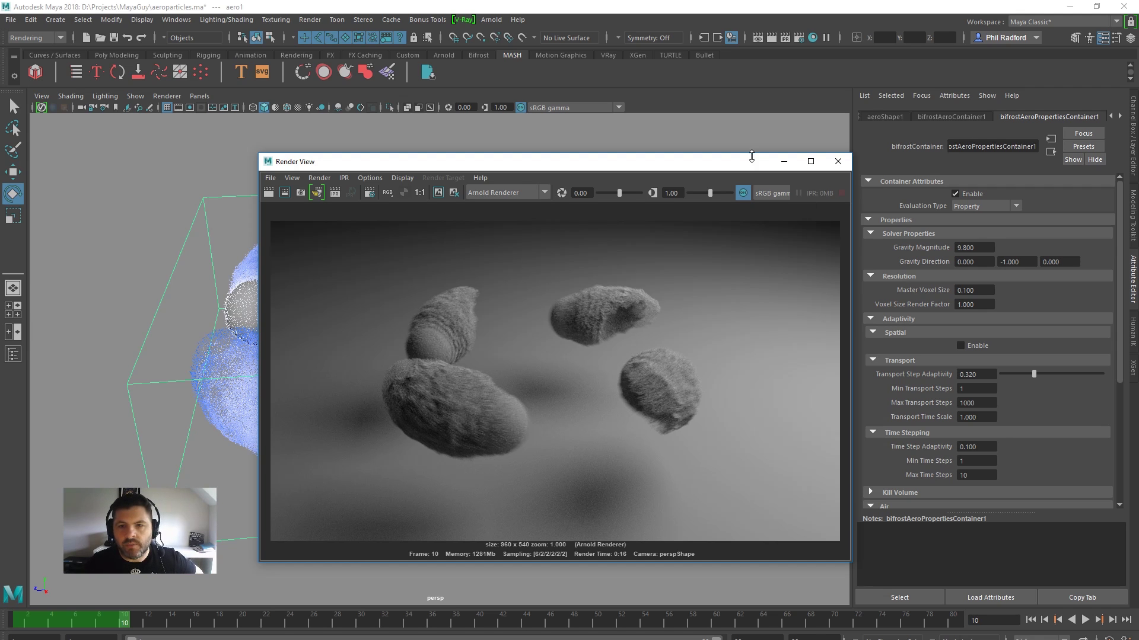
Move the Render View aside and resume playback until frame 31
drag(720, 160, 565, 192)
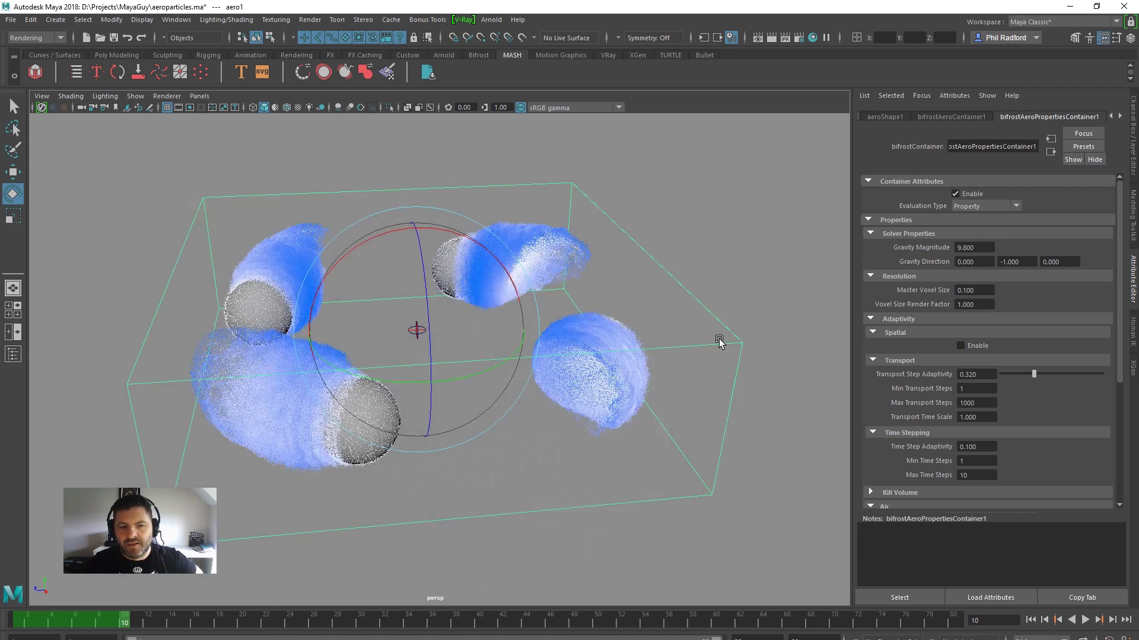
click(1085, 620)
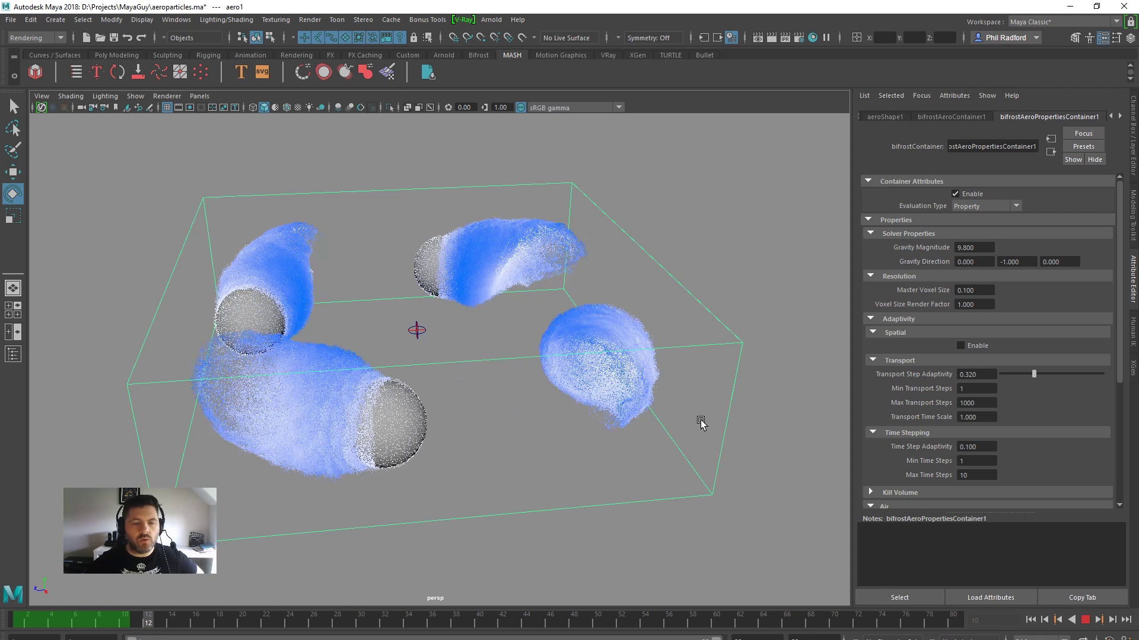
scroll(701, 422, down, 3)
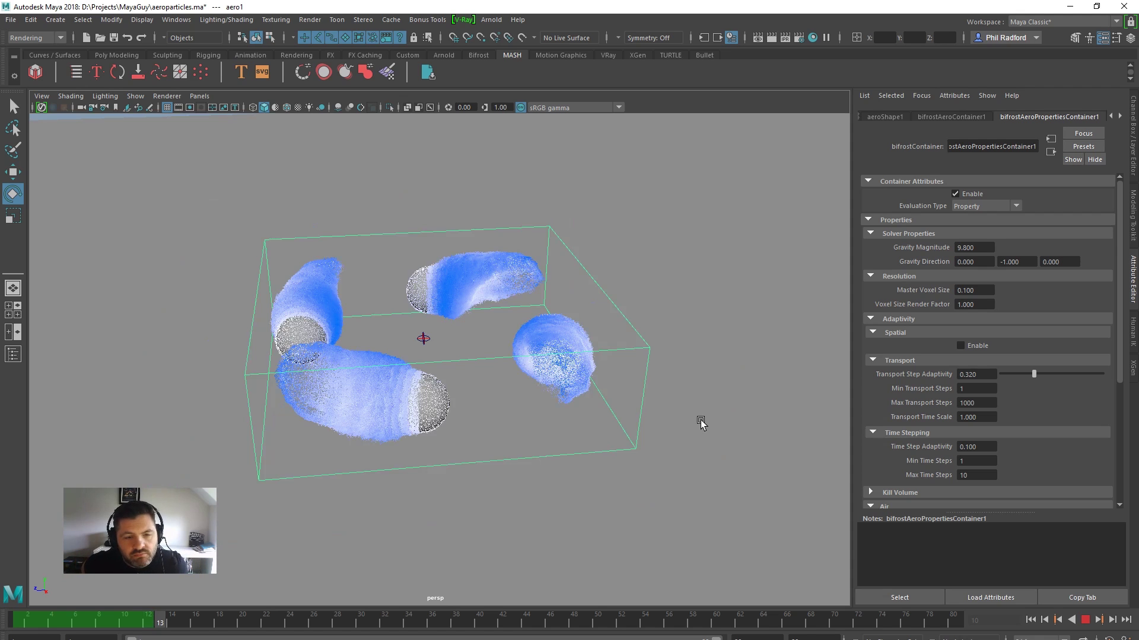
scroll(701, 422, up, 1)
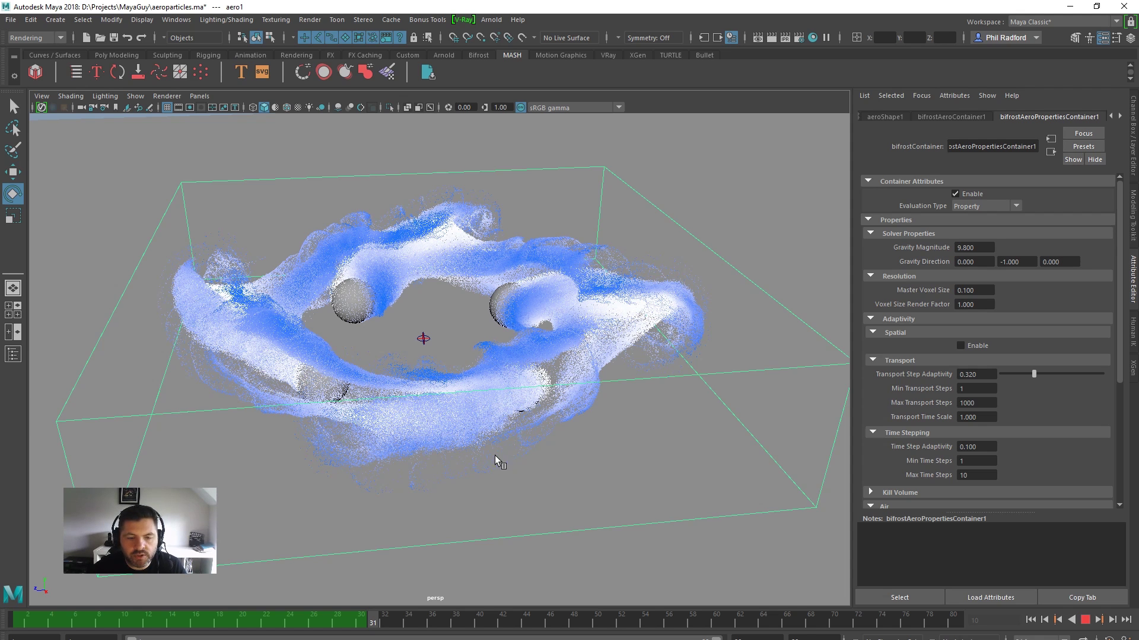
Stop at frame 31, dolly and tumble onto the smoke ring, and render it in Arnold
key(Escape)
alt+right_drag(498, 455, 595, 409)
alt+drag(595, 410, 554, 401)
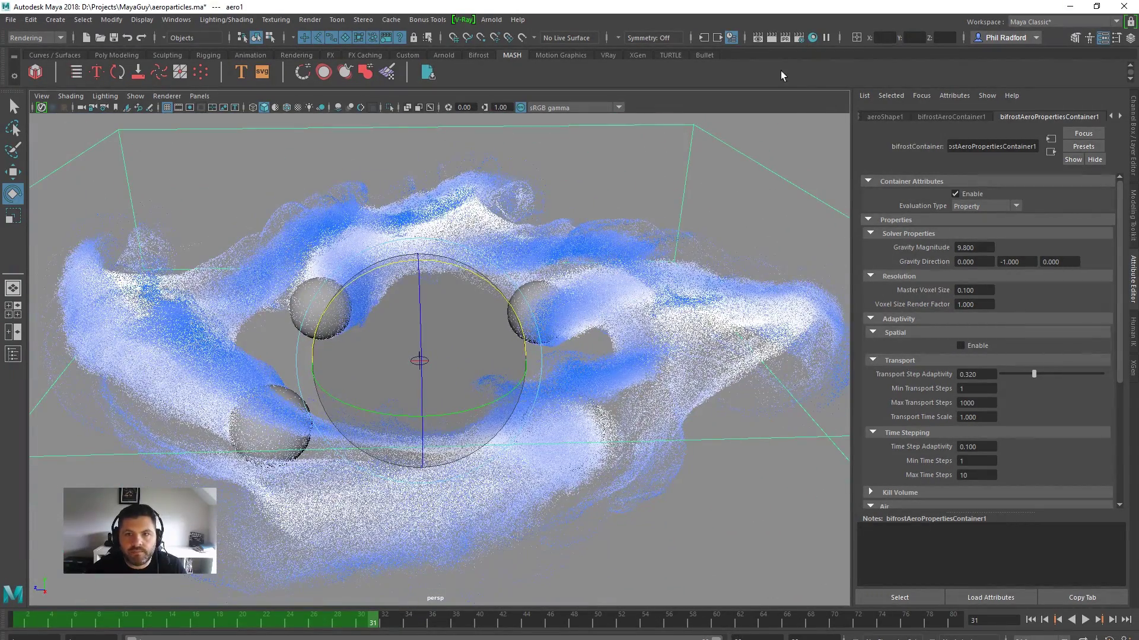
click(776, 37)
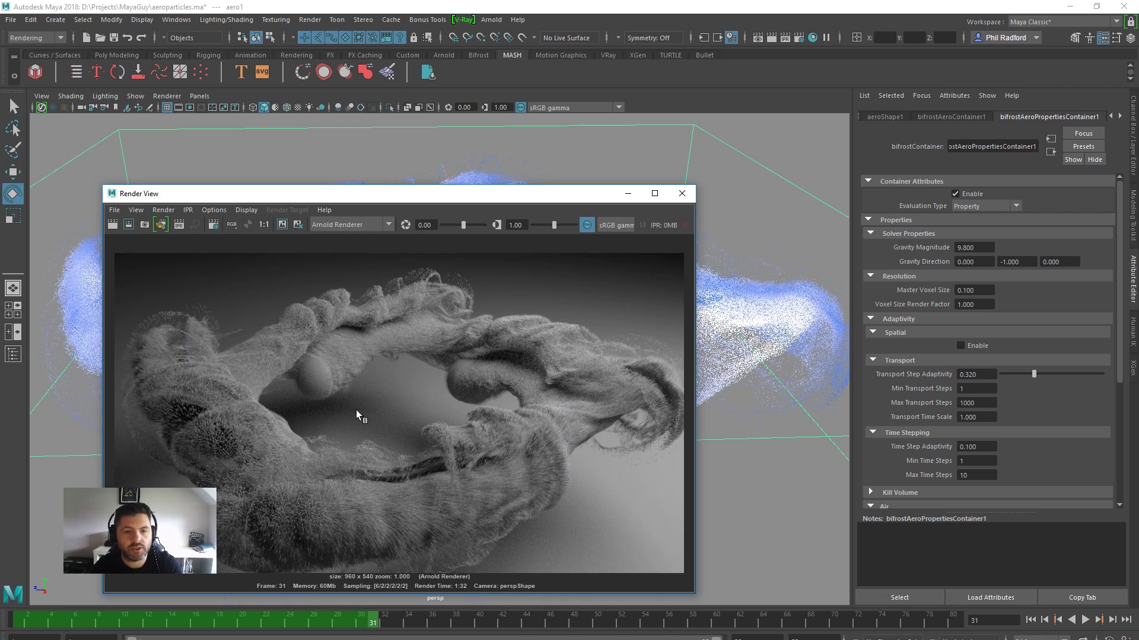
Display the aeroShape1 node's attributes in the Attribute Editor
click(873, 114)
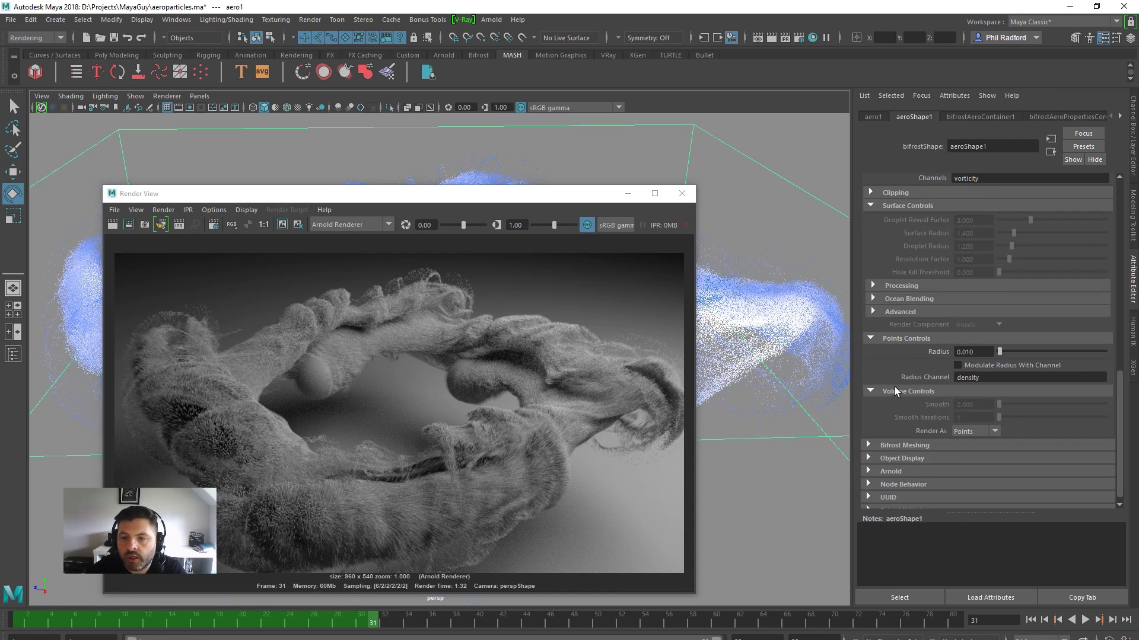
scroll(938, 309, up, 4)
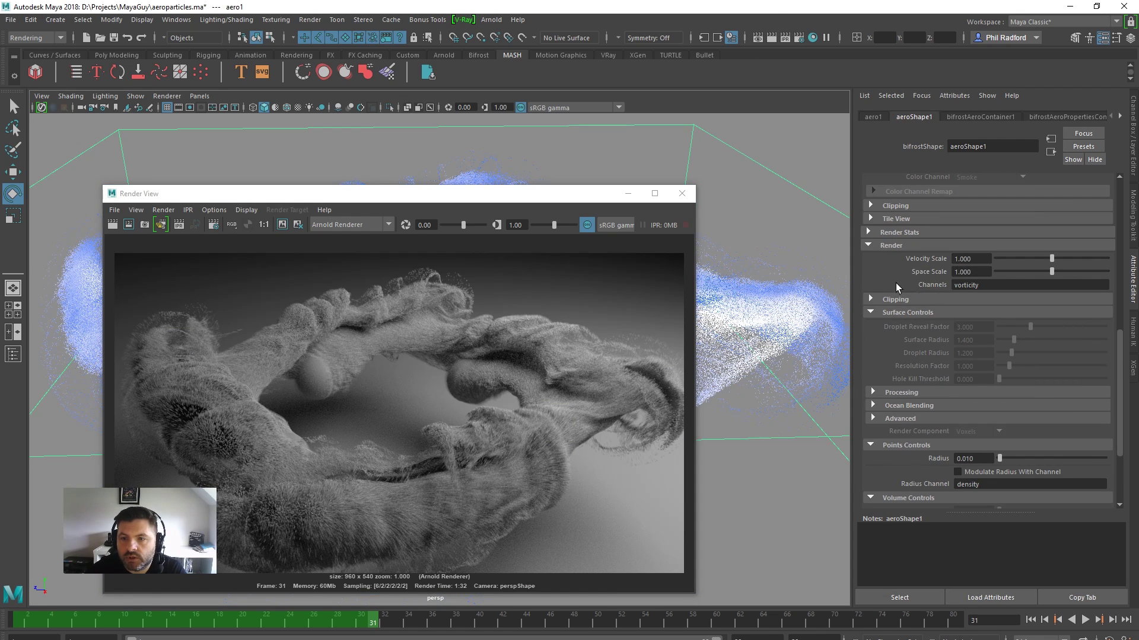
scroll(888, 323, down, 4)
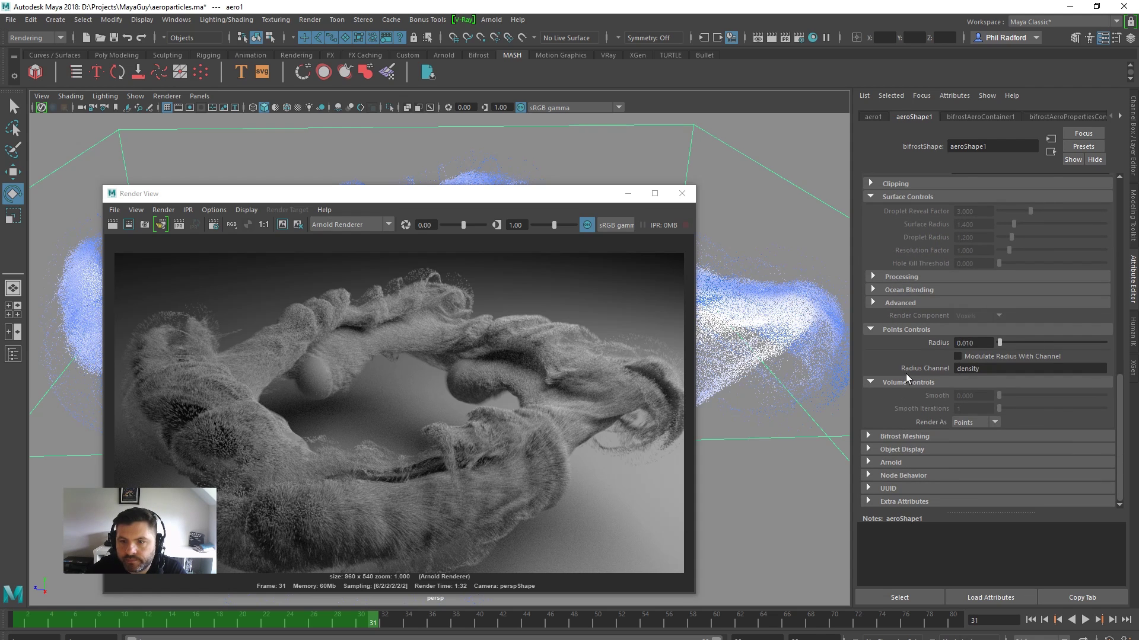
scroll(905, 374, up, 5)
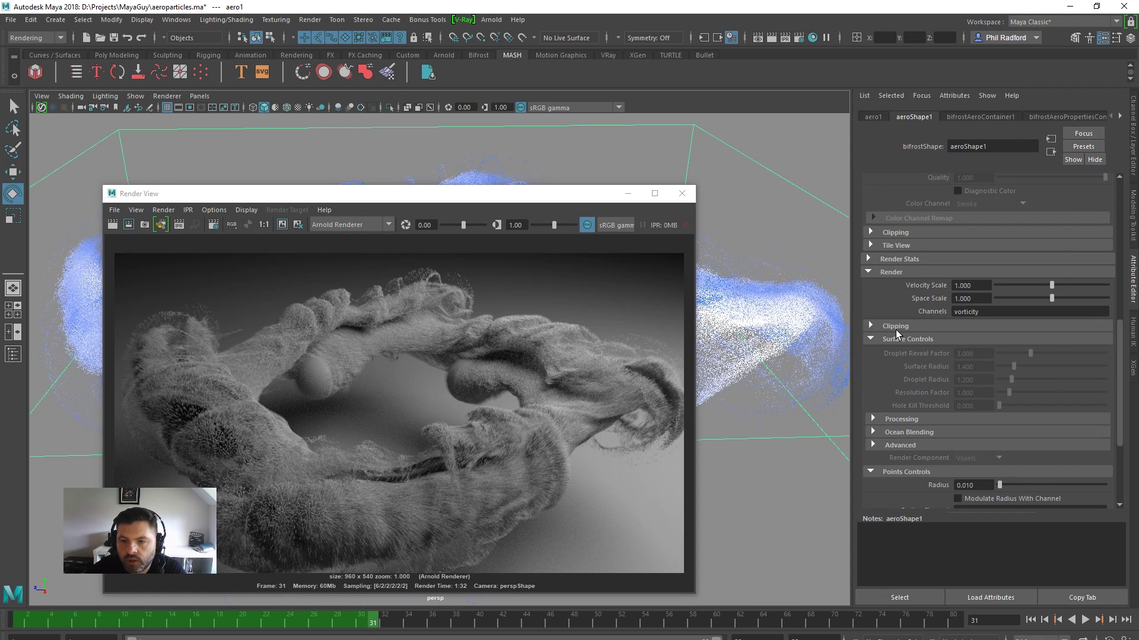
scroll(896, 330, up, 4)
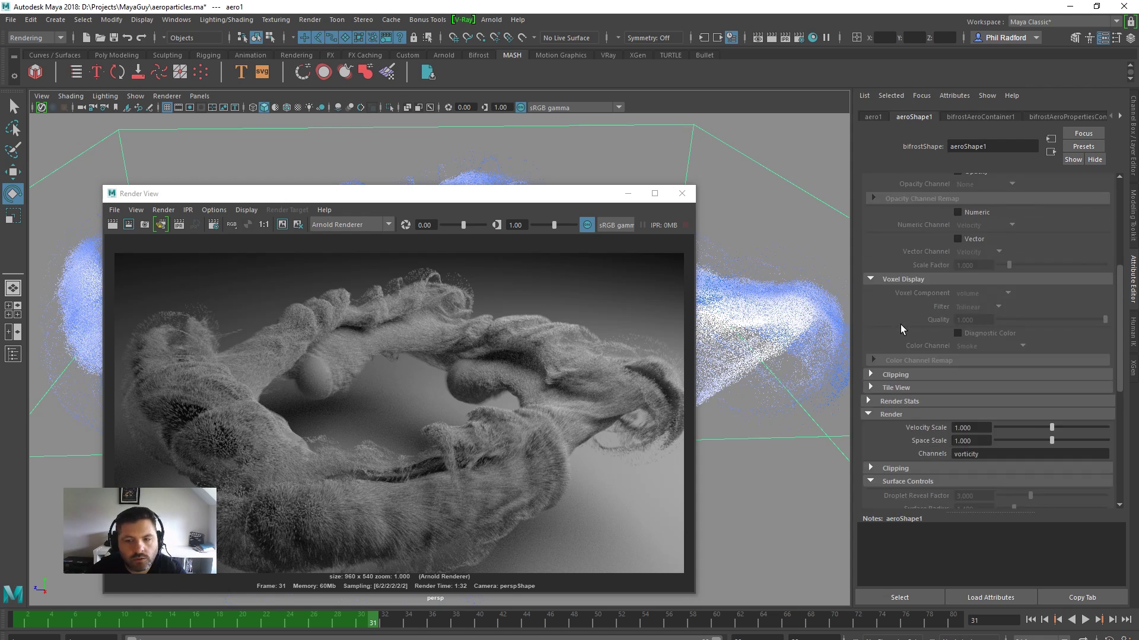
Expand aeroShape1's Render Stats to confirm Motion Blur is on, then reposition the Render View
click(896, 367)
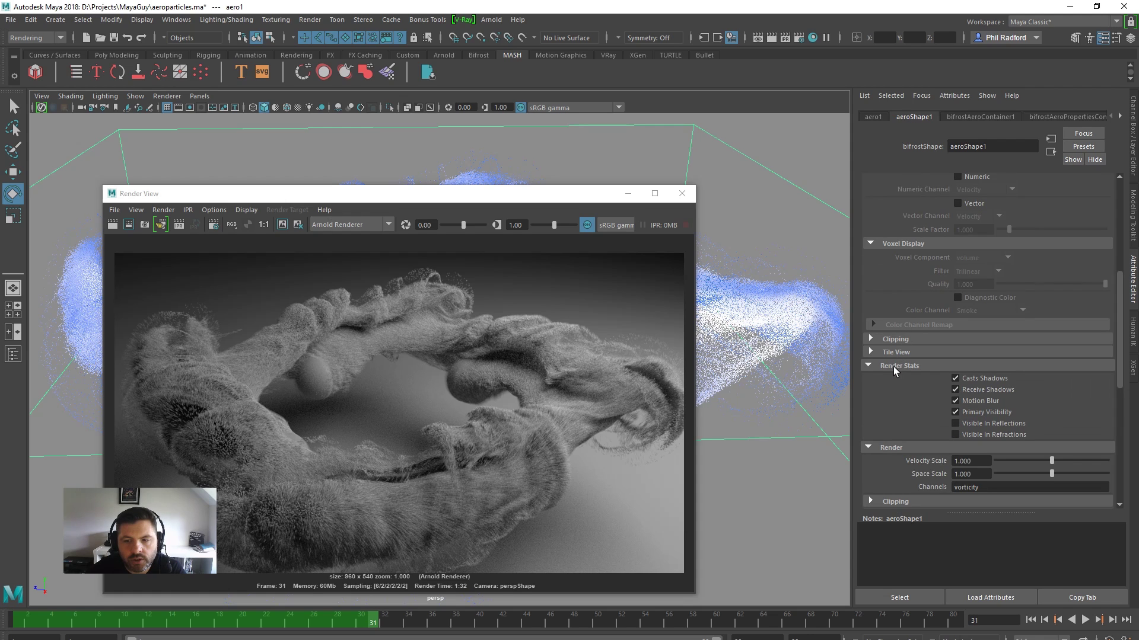
scroll(896, 371, down, 1)
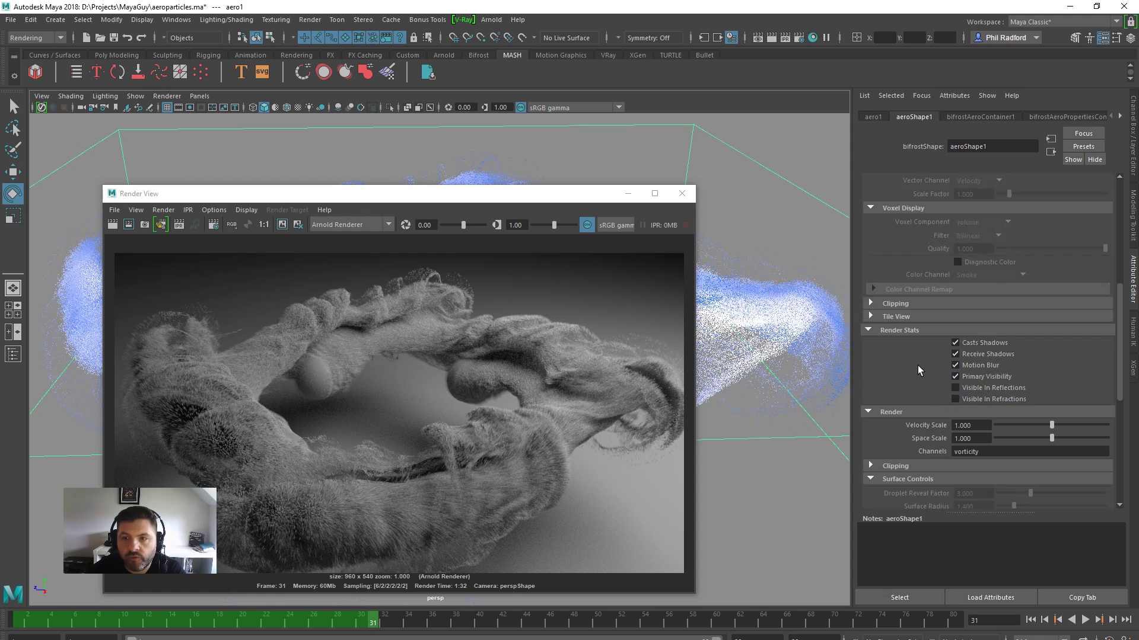
scroll(927, 333, down, 2)
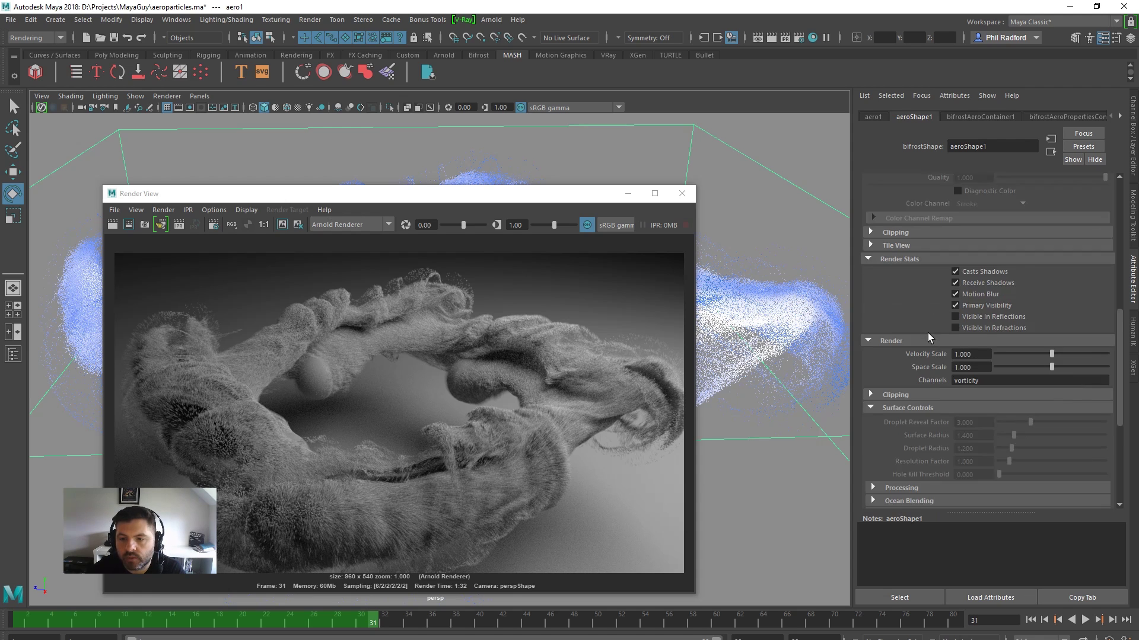
scroll(927, 333, down, 1)
scroll(903, 358, down, 1)
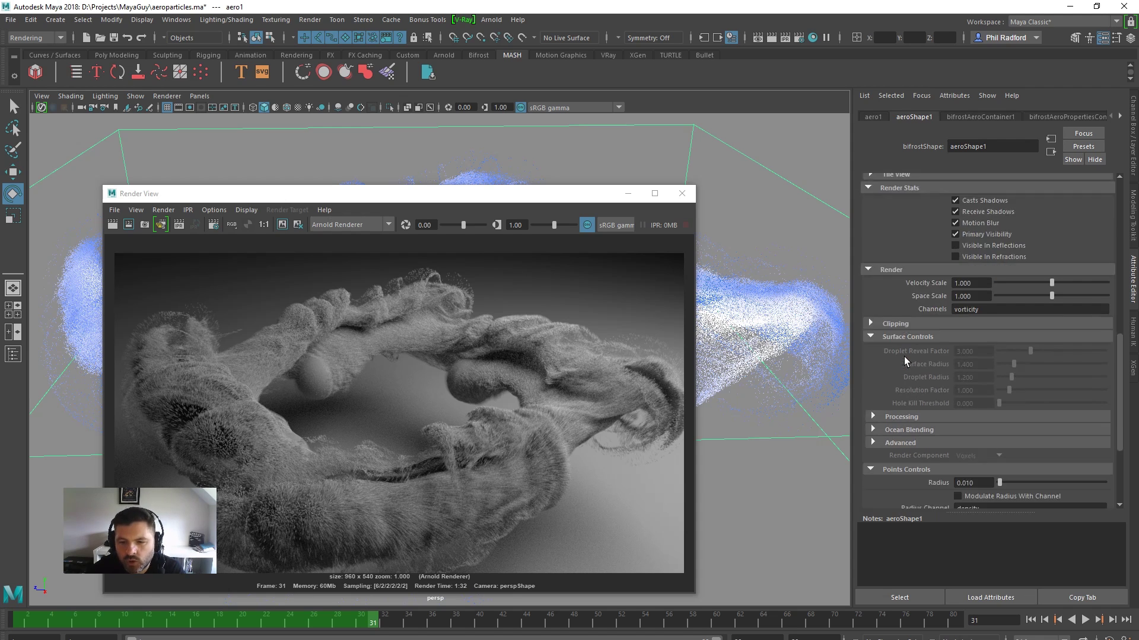
scroll(904, 357, down, 3)
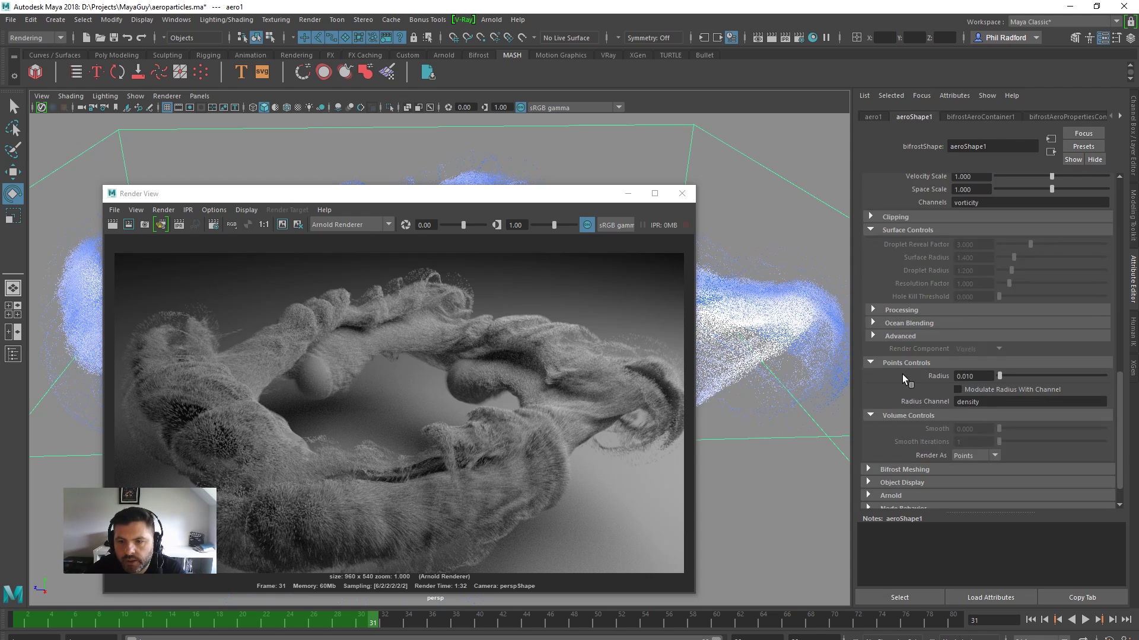
scroll(900, 314, up, 3)
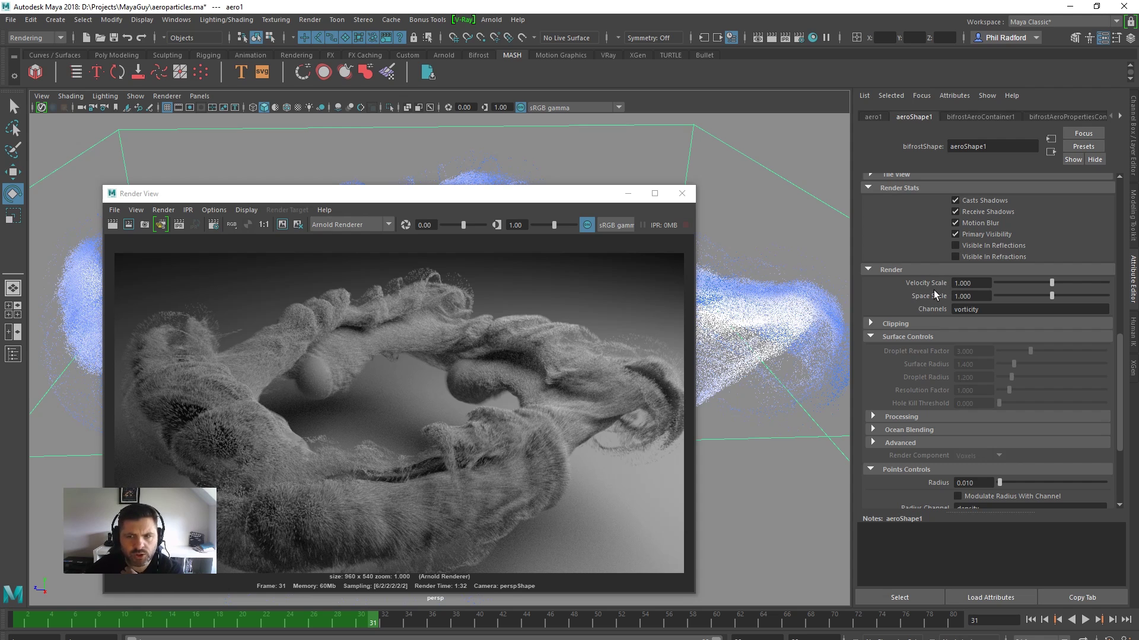
scroll(933, 291, down, 2)
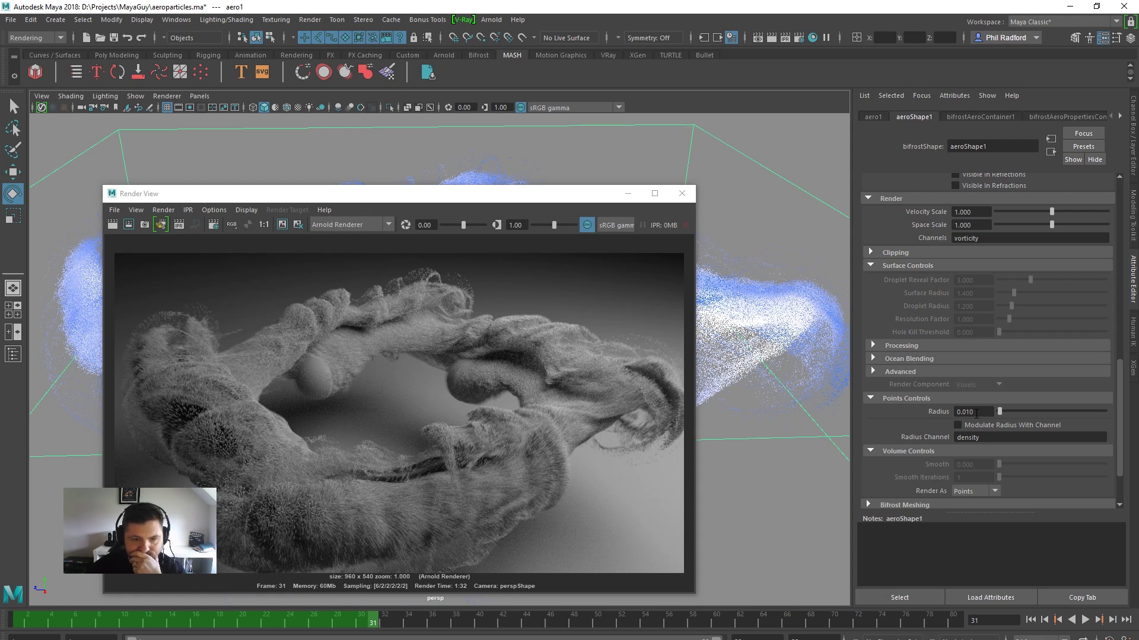
scroll(961, 421, down, 2)
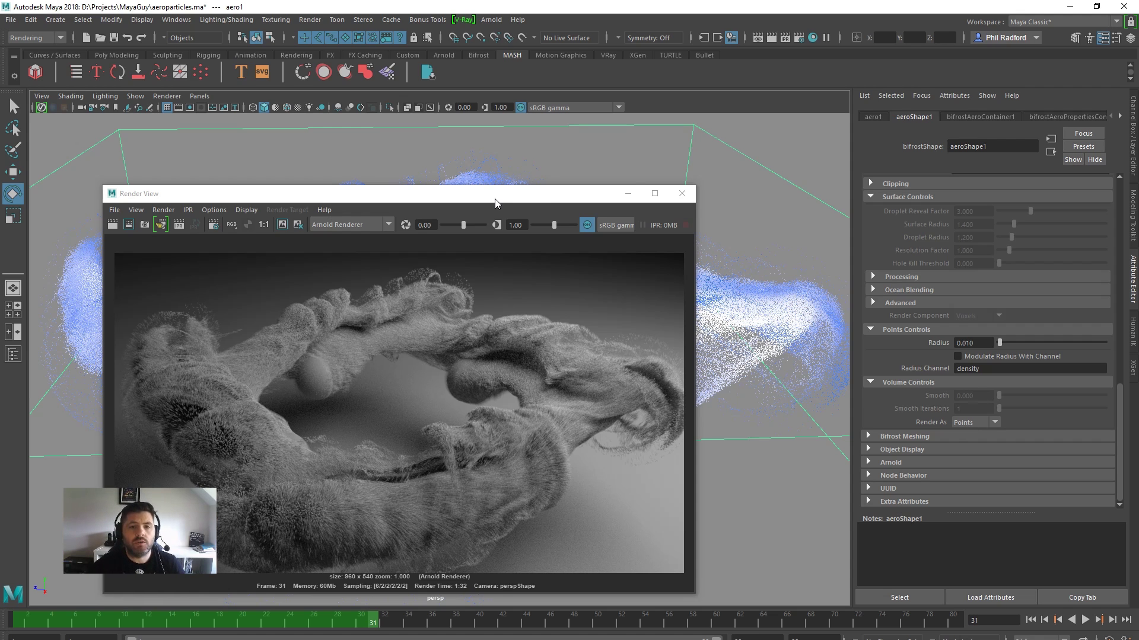
drag(496, 198, 633, 155)
click(793, 157)
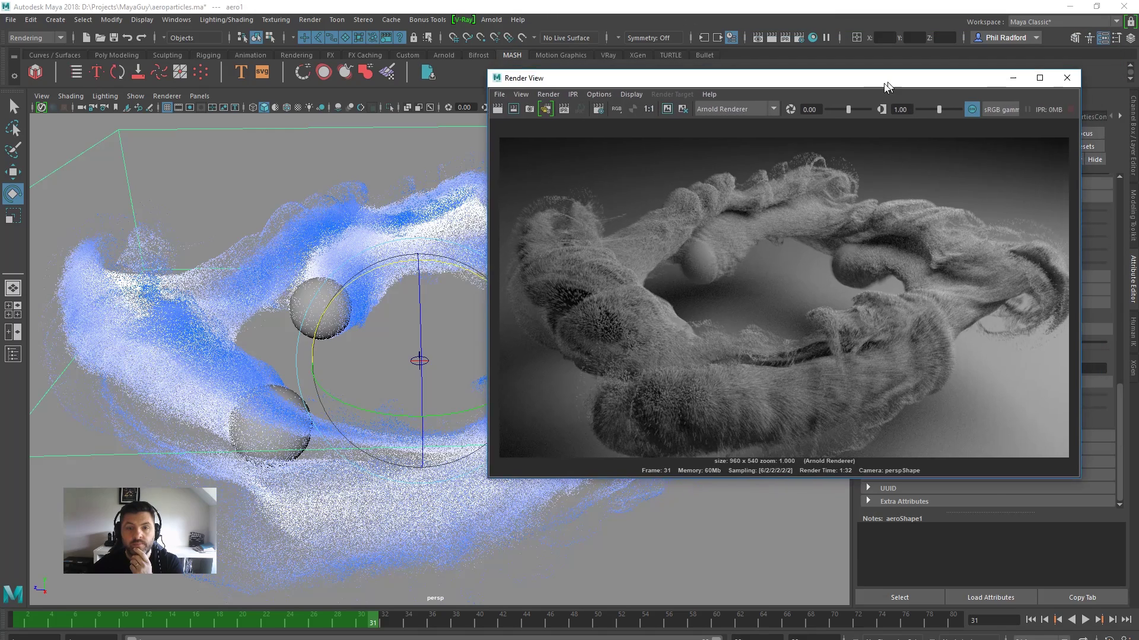
Drag the Render View to the centre-left to reveal aeroShape1's Points and Radius 0.010 settings
drag(878, 89, 582, 159)
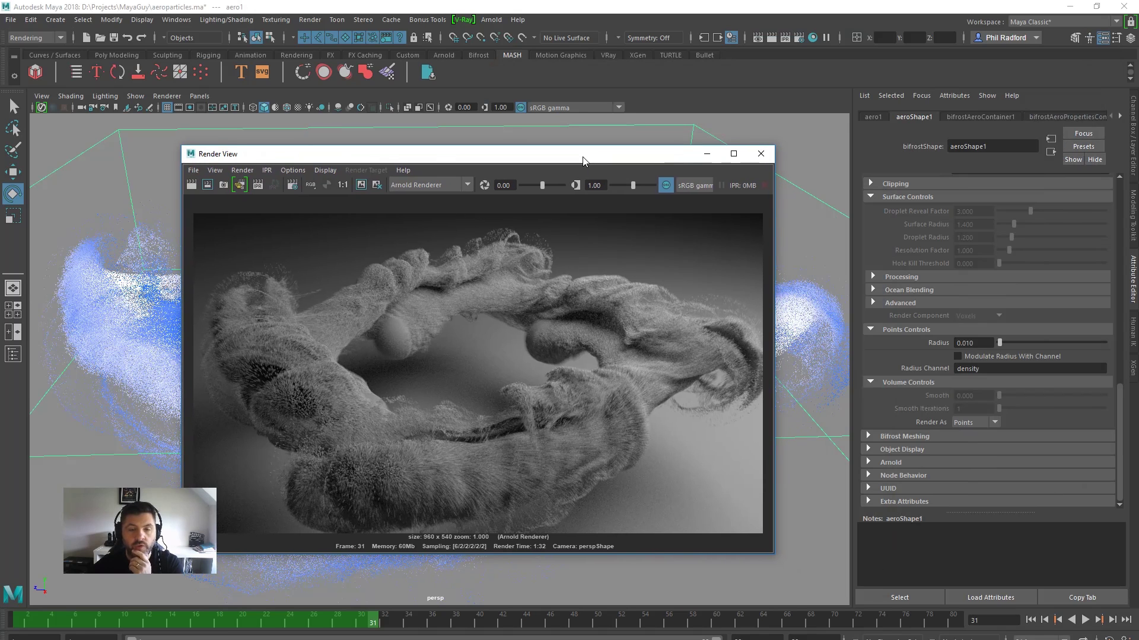